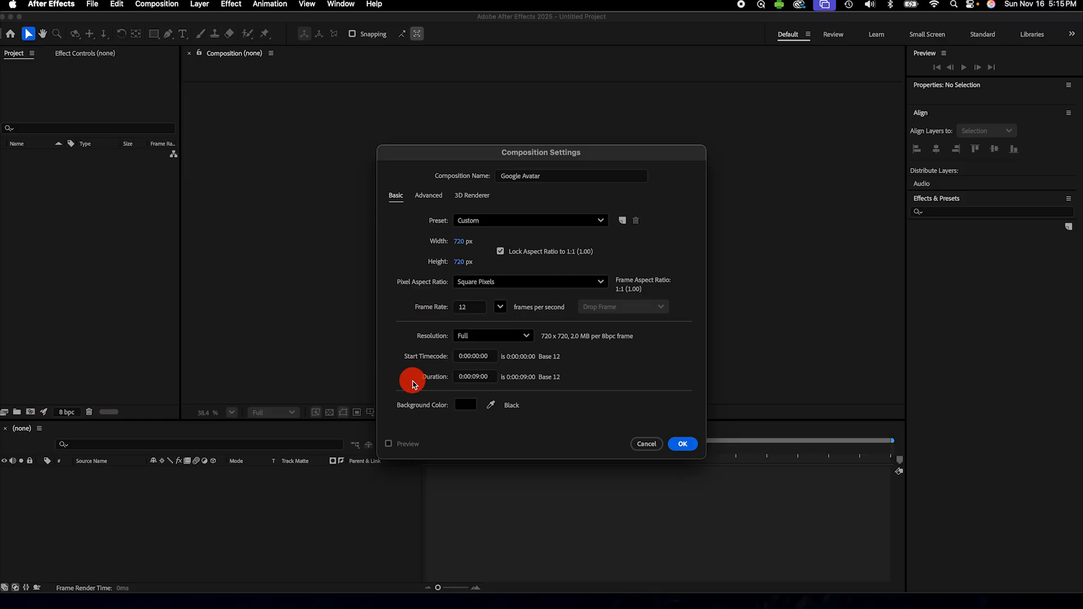
# Create the 720 x 720 px Google Avatar composition at 12 fps, and reset the Default workspace to its saved layout
pyautogui.press('Return')
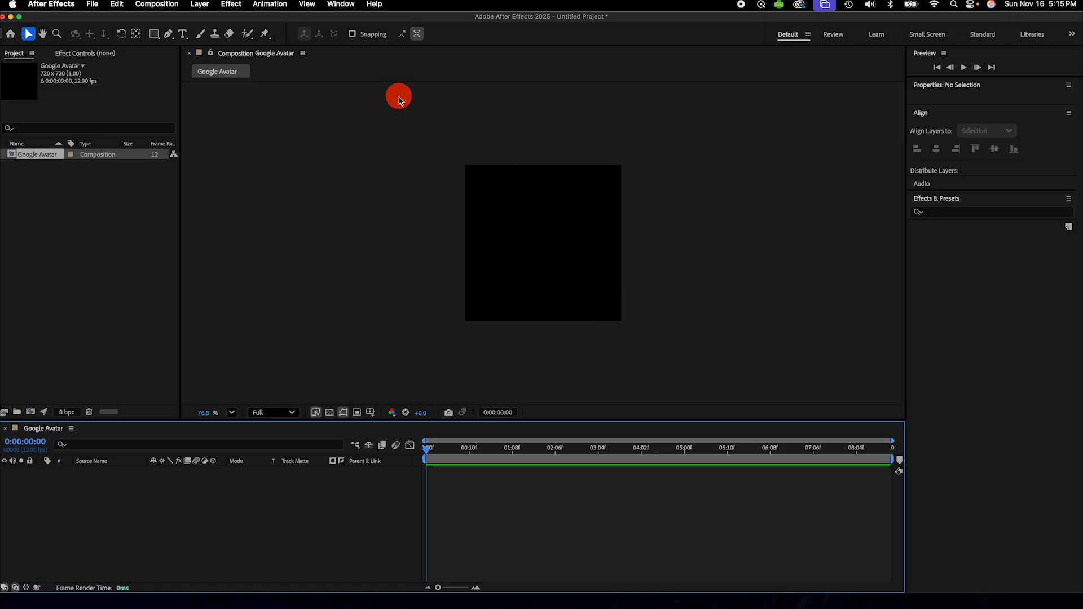
pyautogui.click(347, 7)
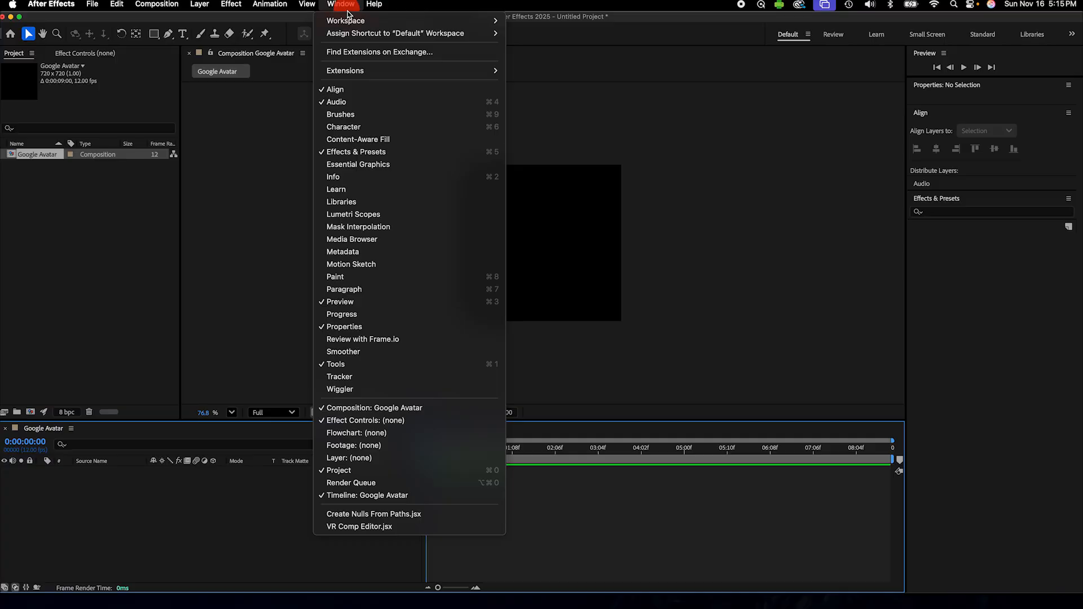
pyautogui.moveTo(348, 21)
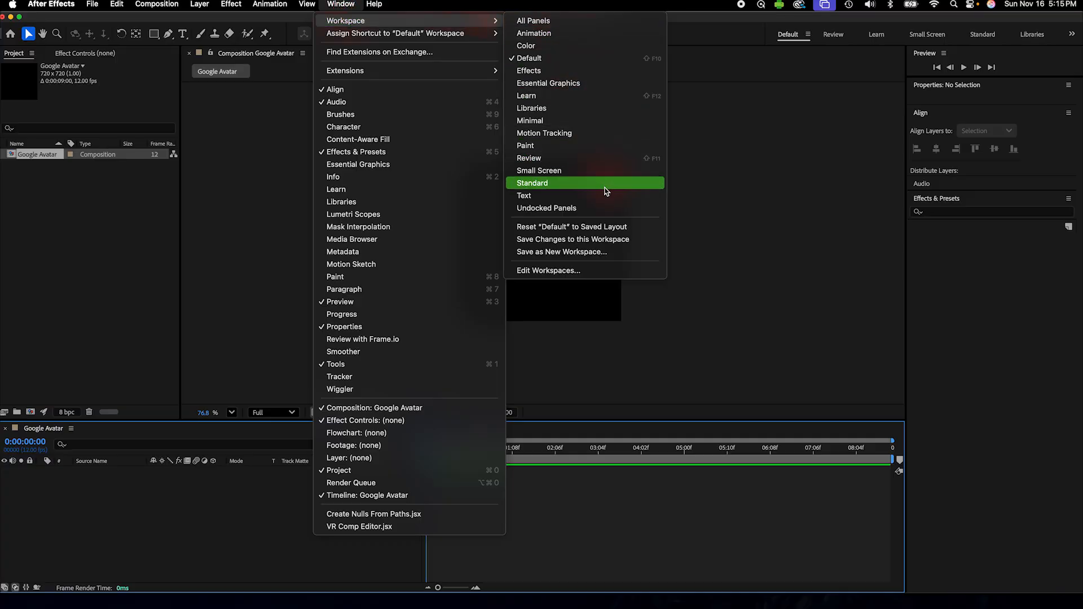
pyautogui.click(594, 227)
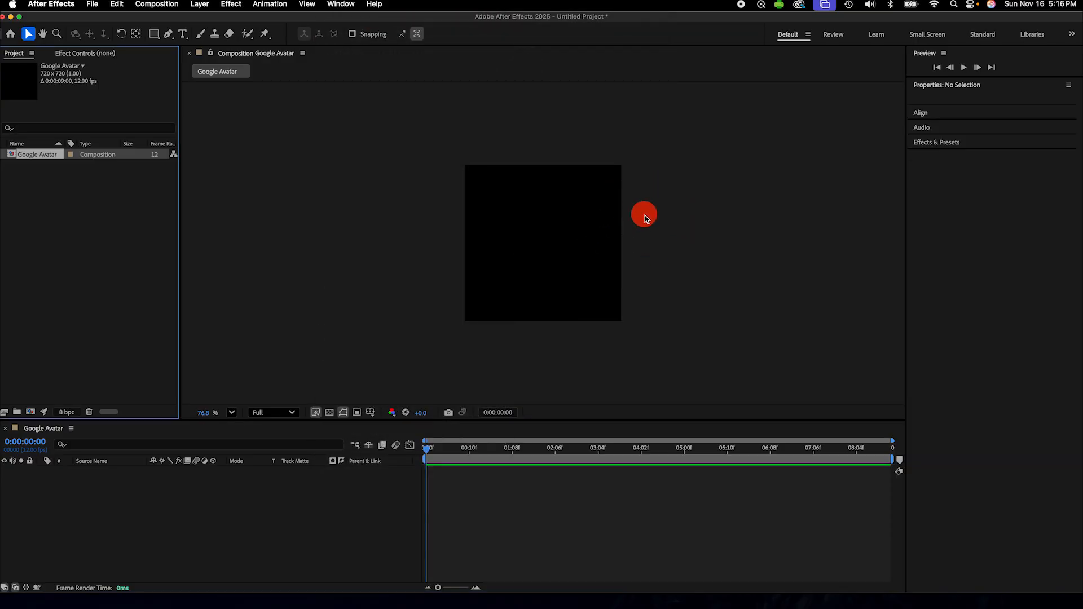
pyautogui.click(234, 256)
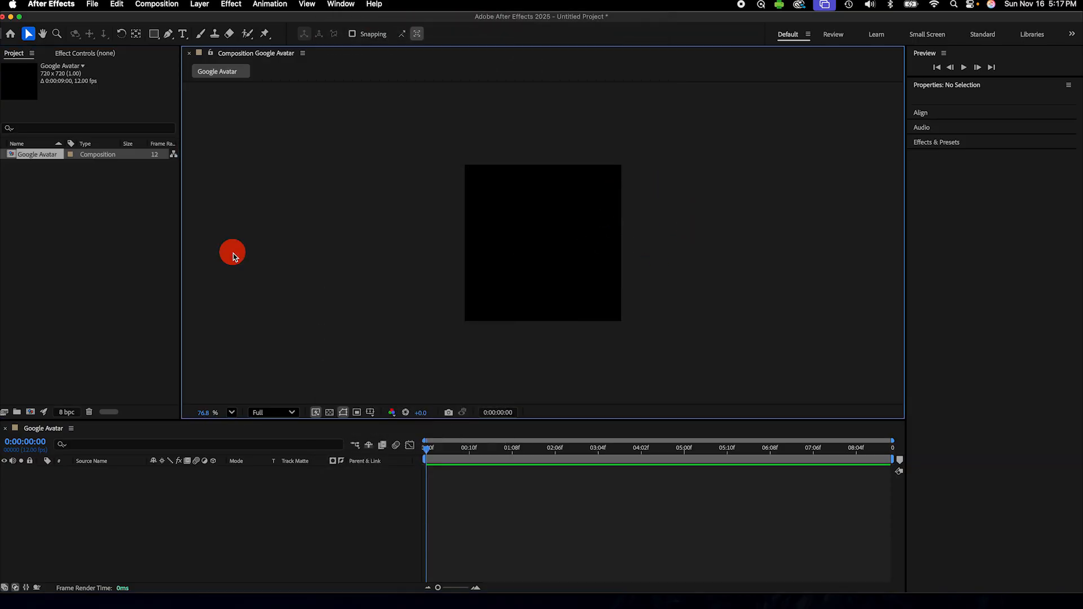
# Add a new 720 x 720 px solid layer named Background to the Google Avatar composition
pyautogui.rightClick(211, 499)
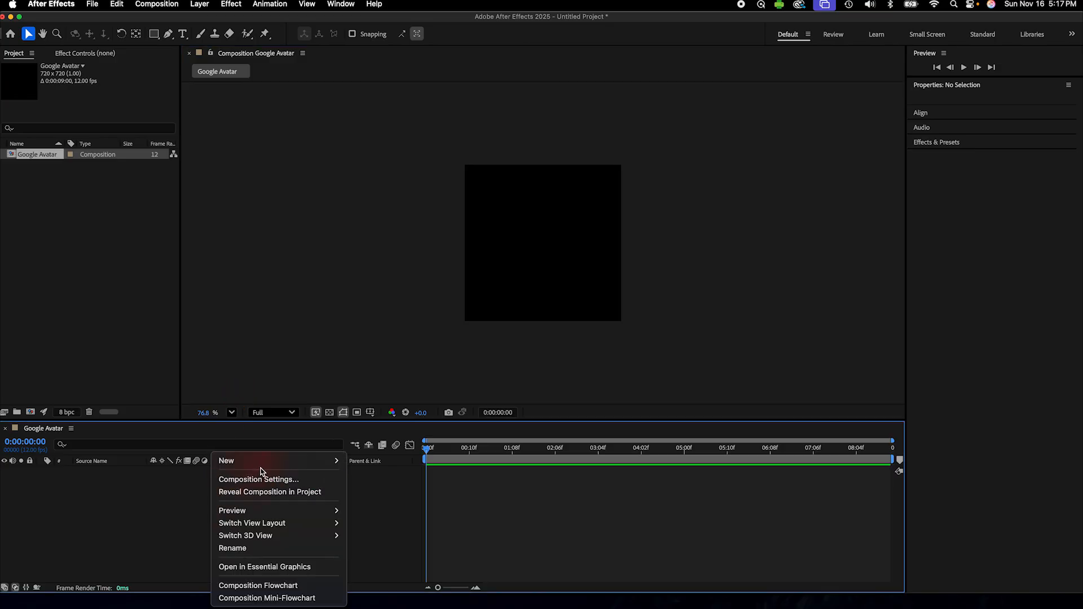
pyautogui.moveTo(272, 462)
pyautogui.click(404, 492)
pyautogui.write('B')
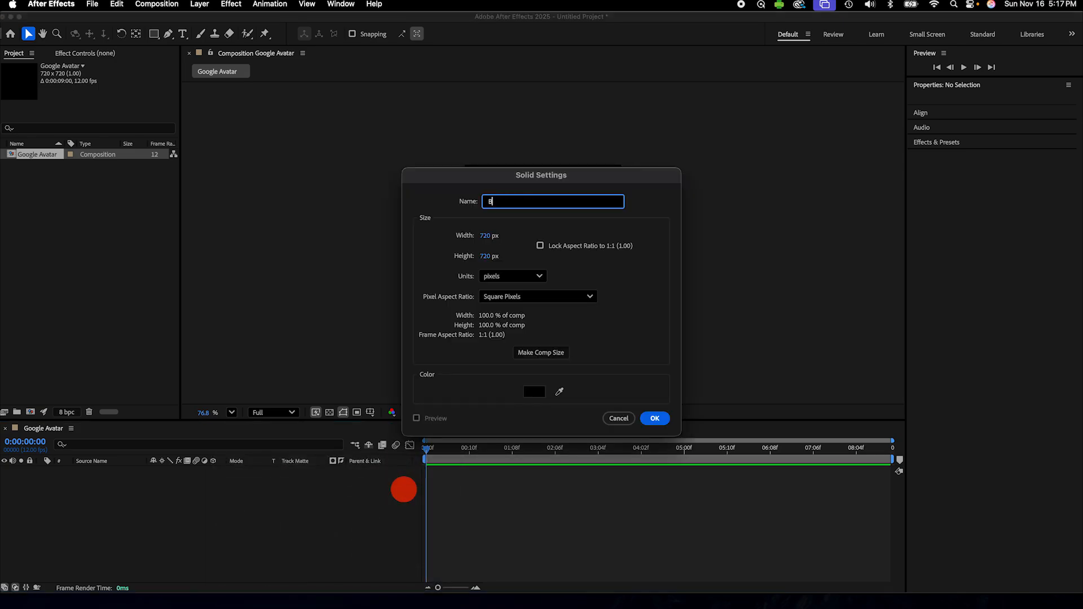
pyautogui.write('ackground')
pyautogui.click(655, 418)
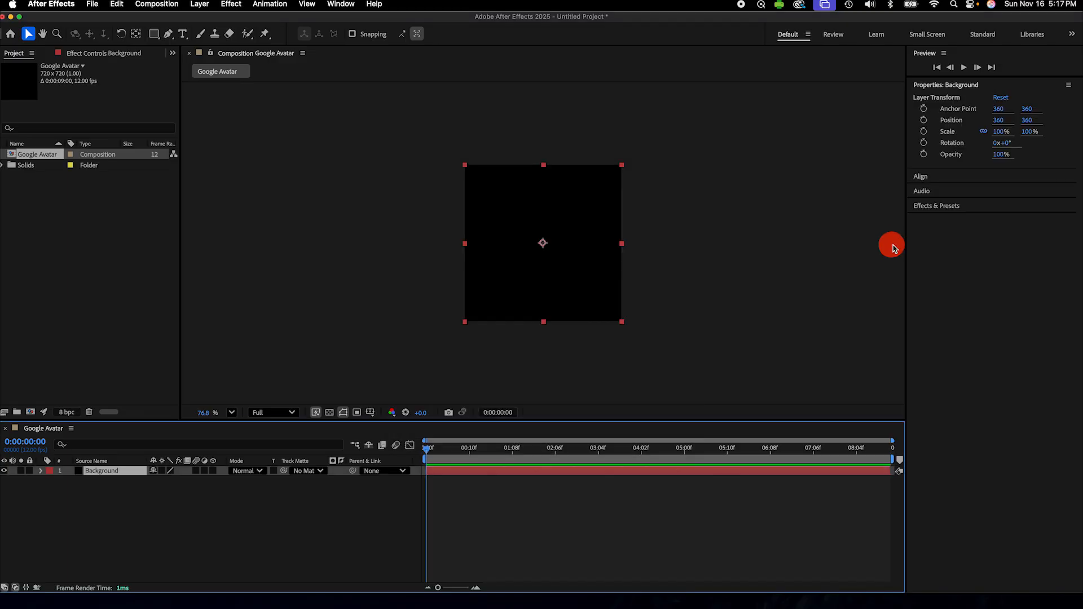
# Find the Fill effect and apply it to the Background layer
pyautogui.click(948, 209)
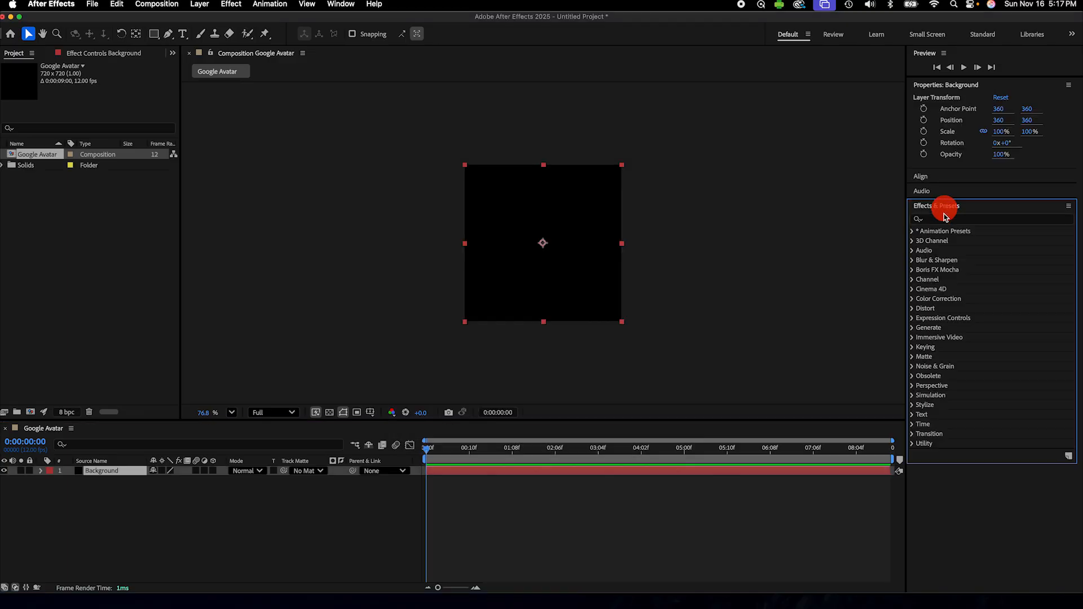
pyautogui.click(943, 221)
pyautogui.write('fill')
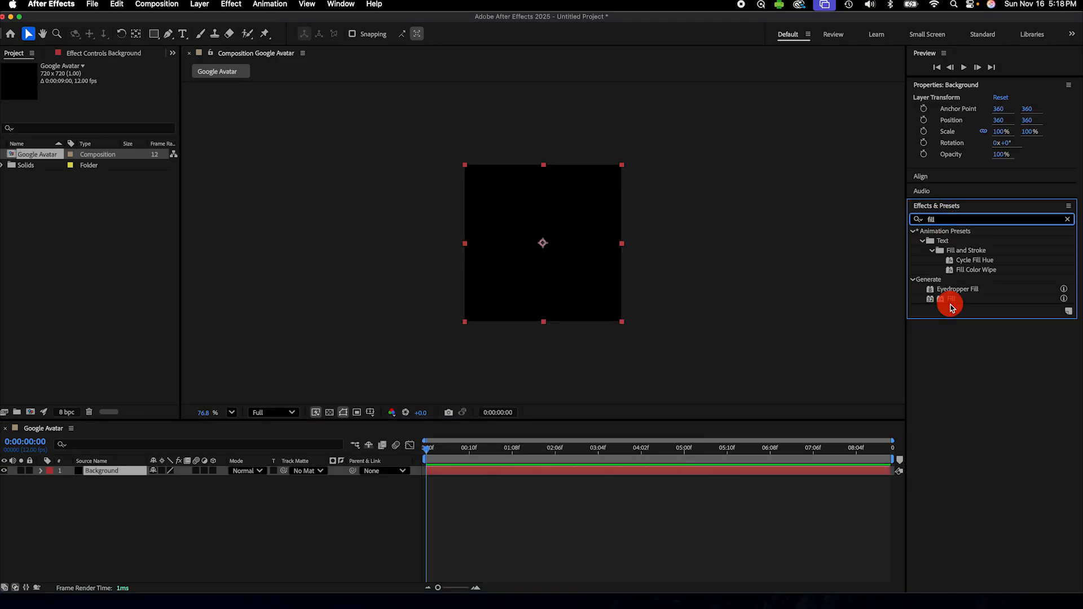
pyautogui.moveTo(948, 298); pyautogui.dragTo(587, 285)
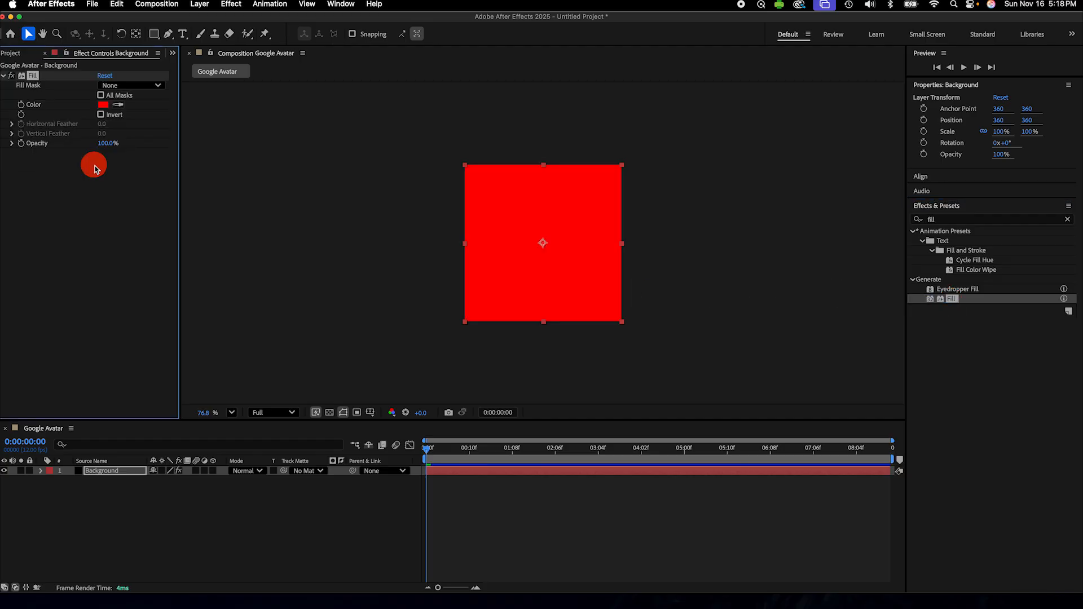
# Set the Background layer's Fill effect color to hex 2D08A1
pyautogui.click(103, 105)
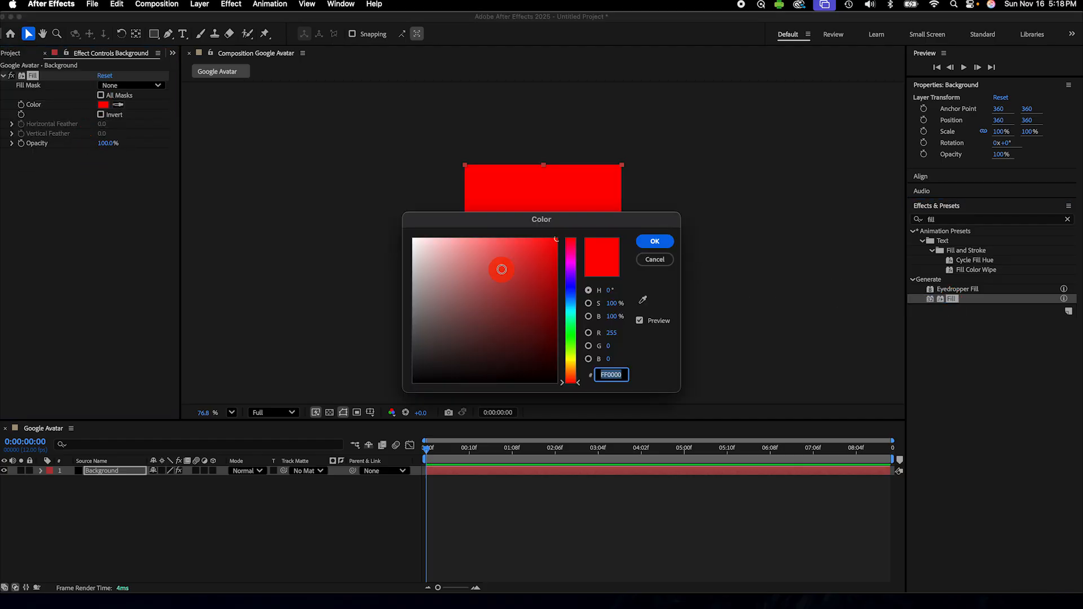
pyautogui.write('2D')
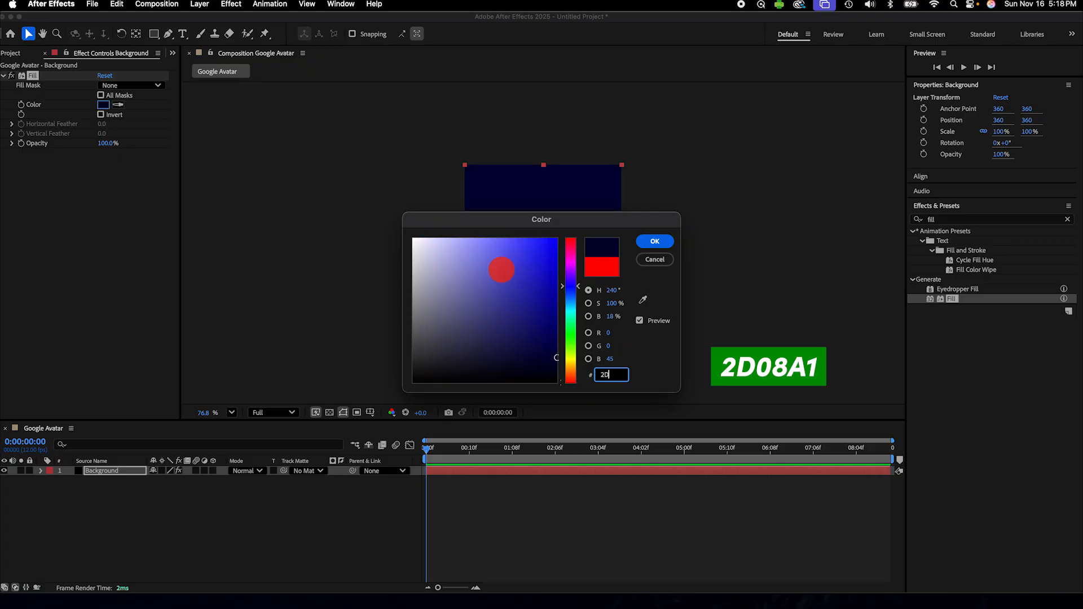
pyautogui.write('08')
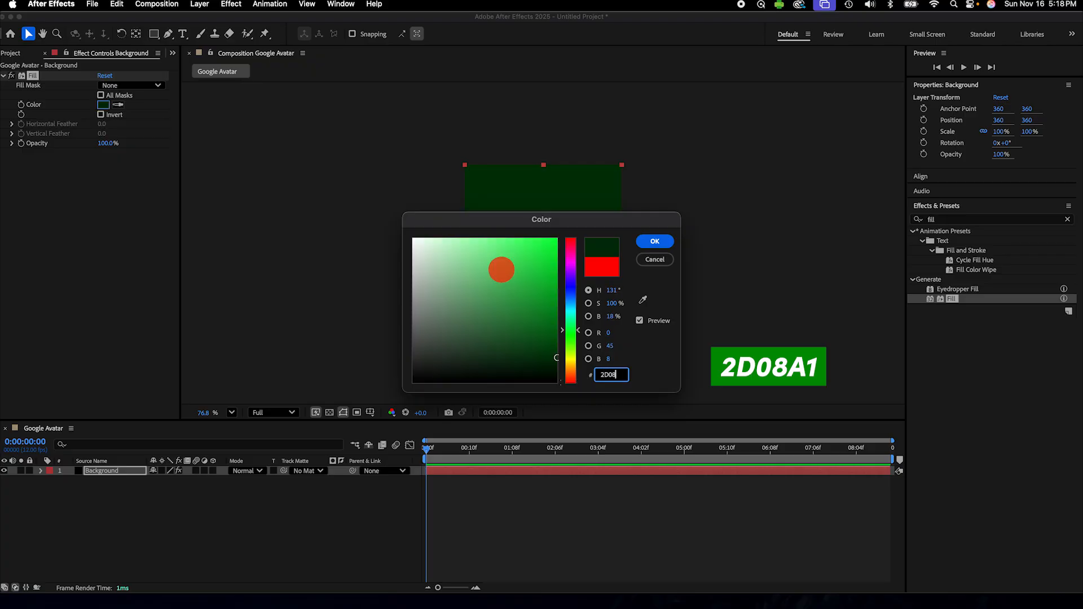
pyautogui.write('A1')
pyautogui.press('Return')
pyautogui.click(265, 174)
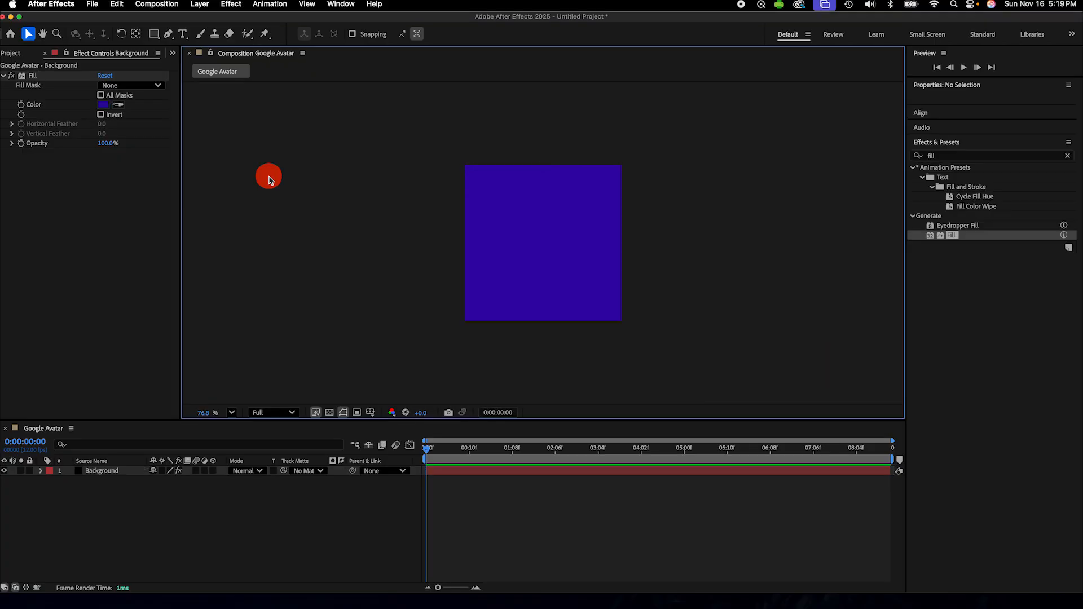
# Draw a text box covering the canvas and enter the letter e
pyautogui.click(182, 34)
pyautogui.moveTo(465, 169); pyautogui.dragTo(623, 321)
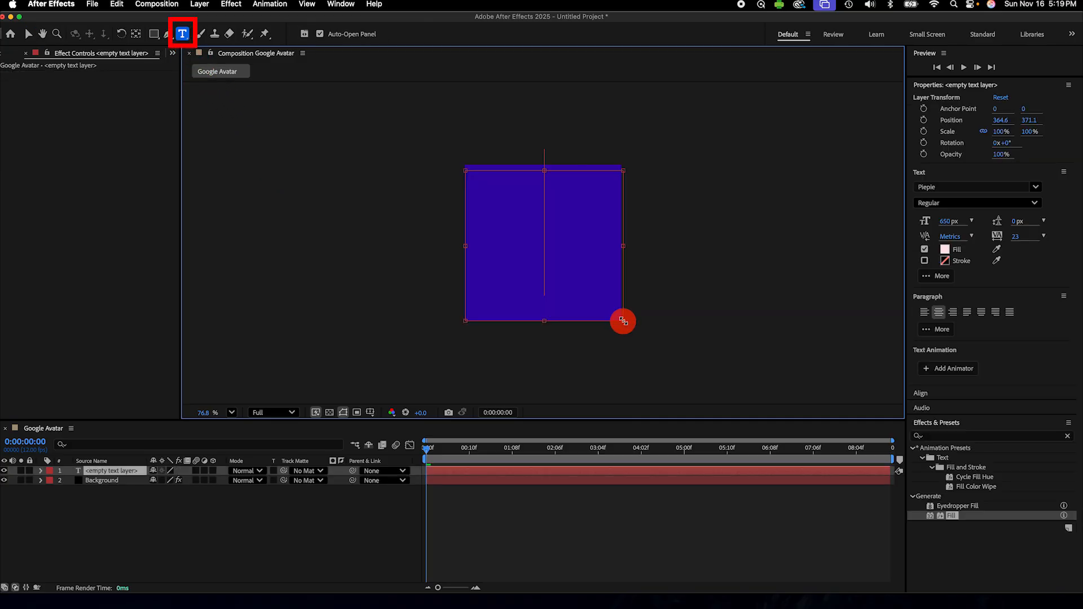
pyautogui.write('e')
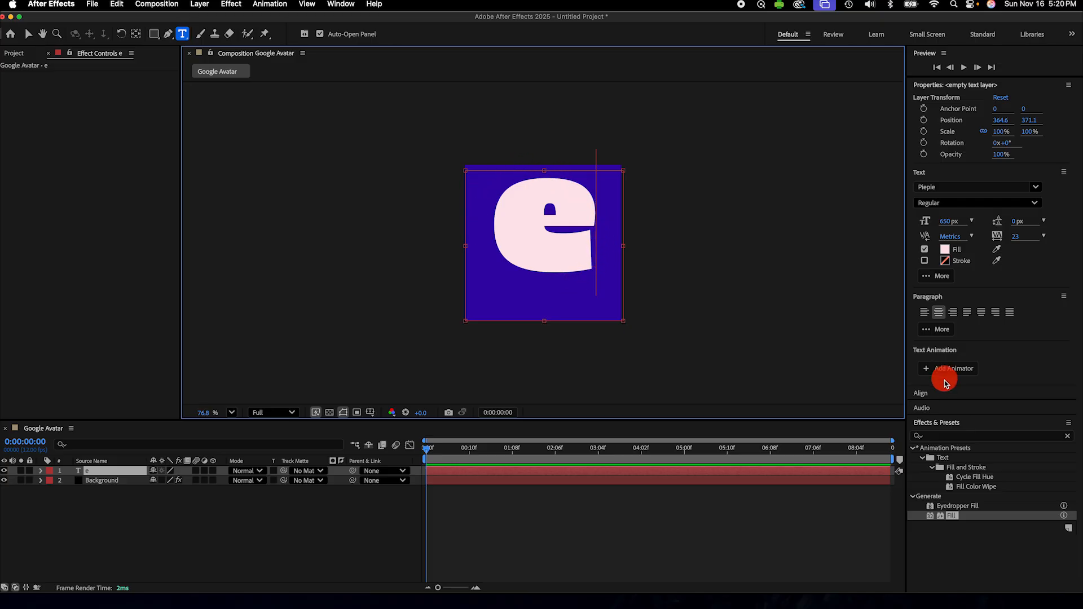
# Align the e text layer to the composition's horizontal and vertical center
pyautogui.click(931, 393)
pyautogui.click(937, 432)
pyautogui.click(1004, 431)
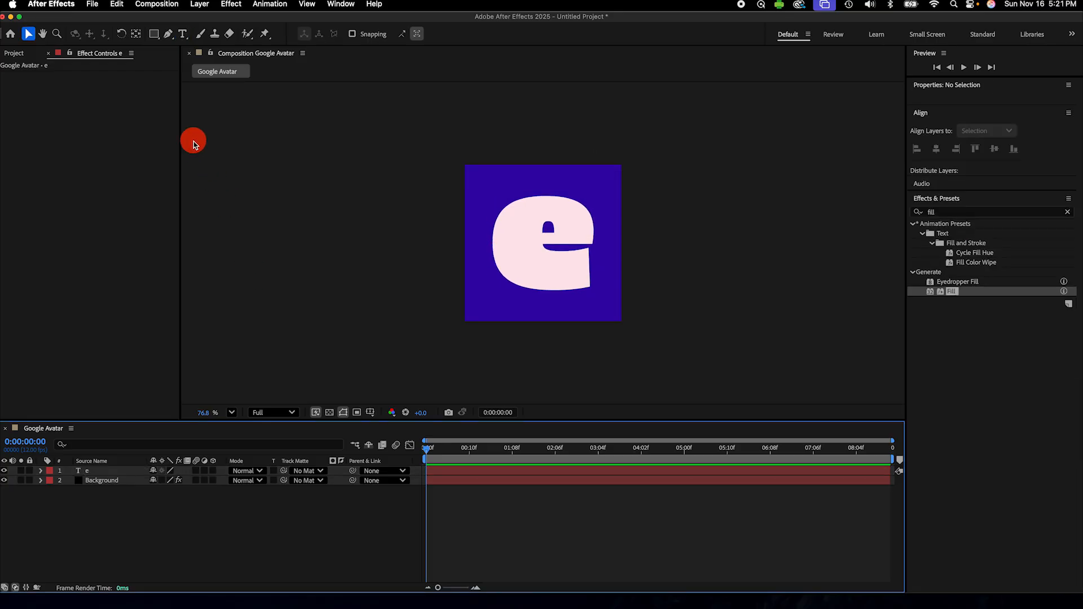
# Draw a closed four-point parallelogram slanting to the right with the Pen tool, covering the letter e
pyautogui.click(168, 34)
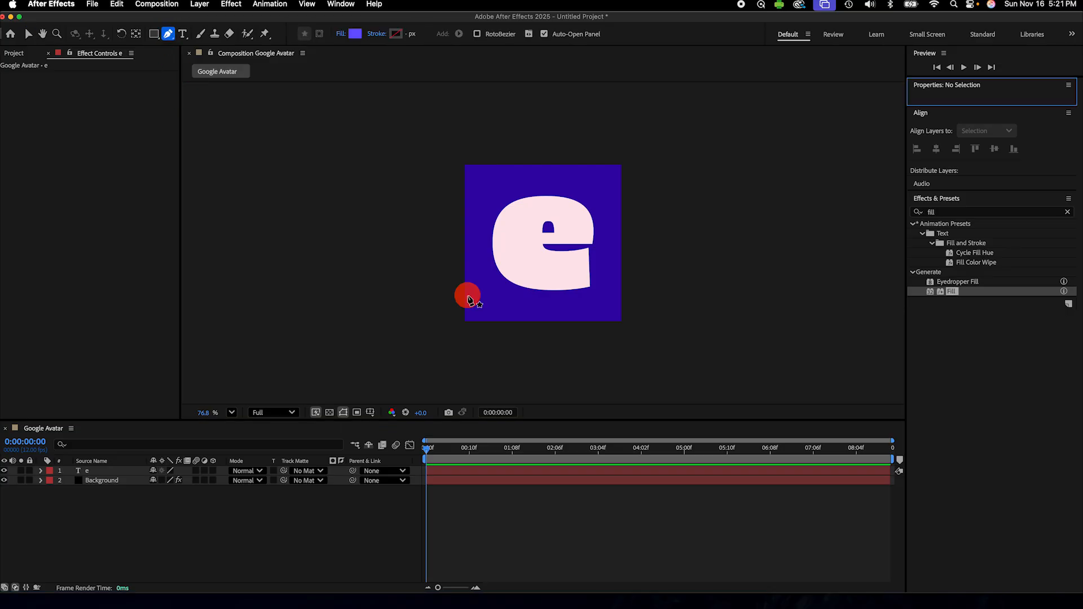
pyautogui.click(468, 295)
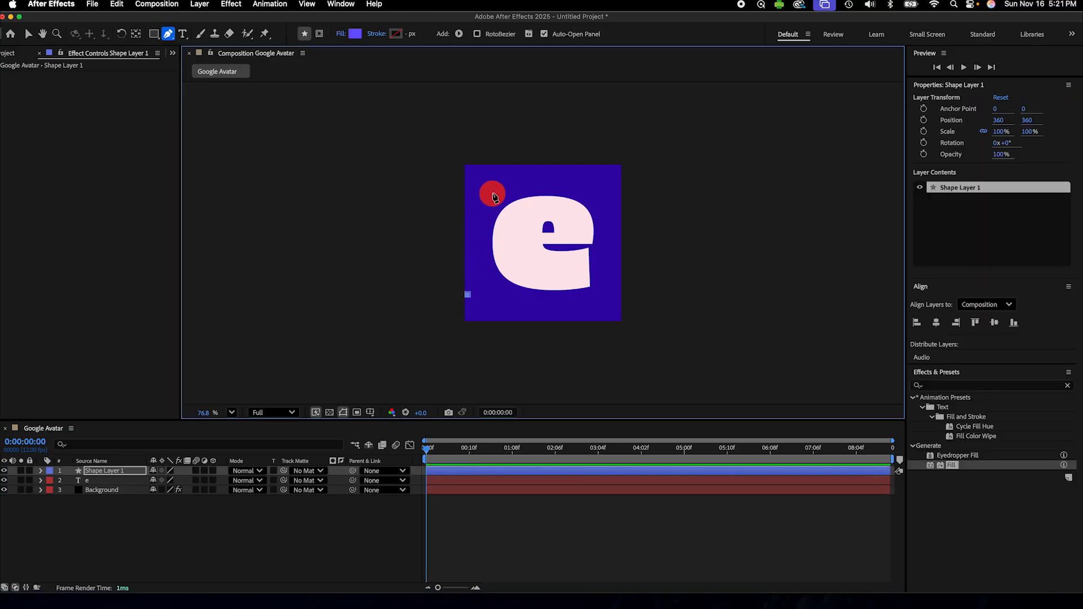
pyautogui.click(494, 186)
pyautogui.click(632, 182)
pyautogui.click(597, 296)
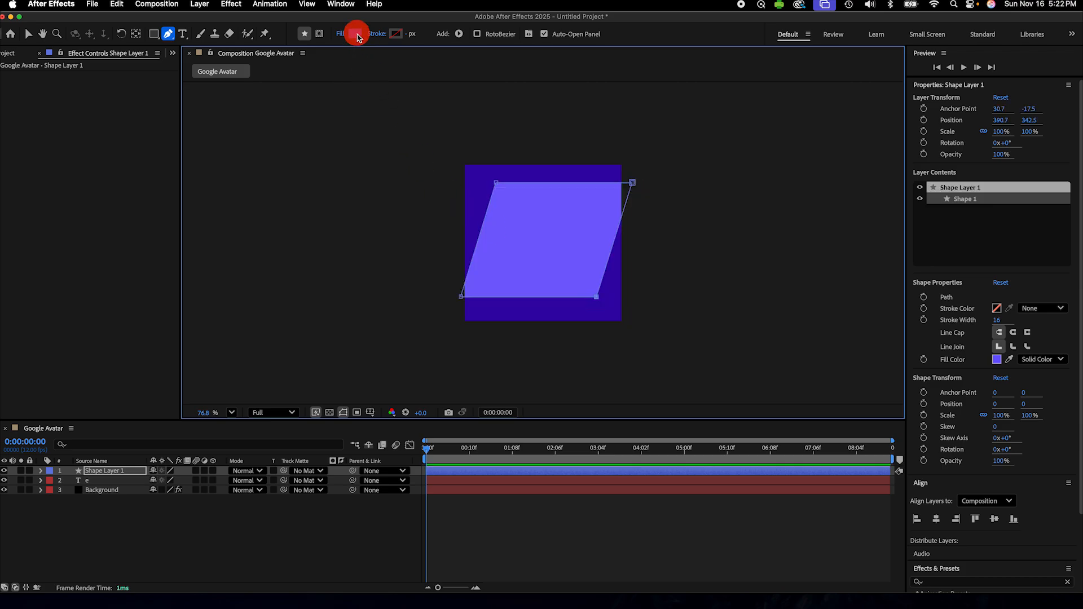
# Set the parallelogram's fill color to hex 21E1AB
pyautogui.click(355, 34)
pyautogui.write('2')
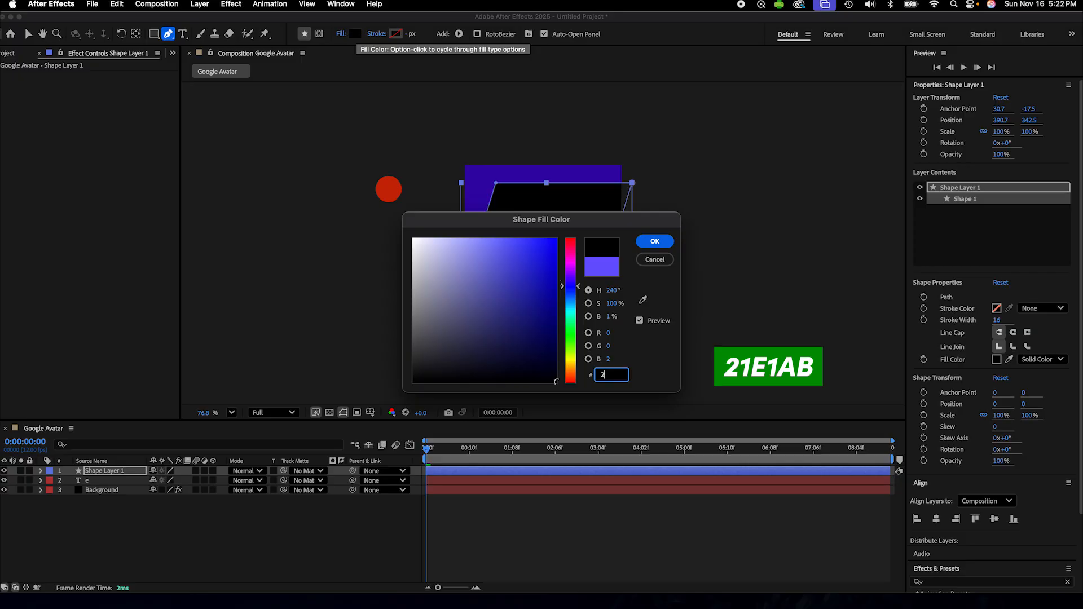
pyautogui.write('1E')
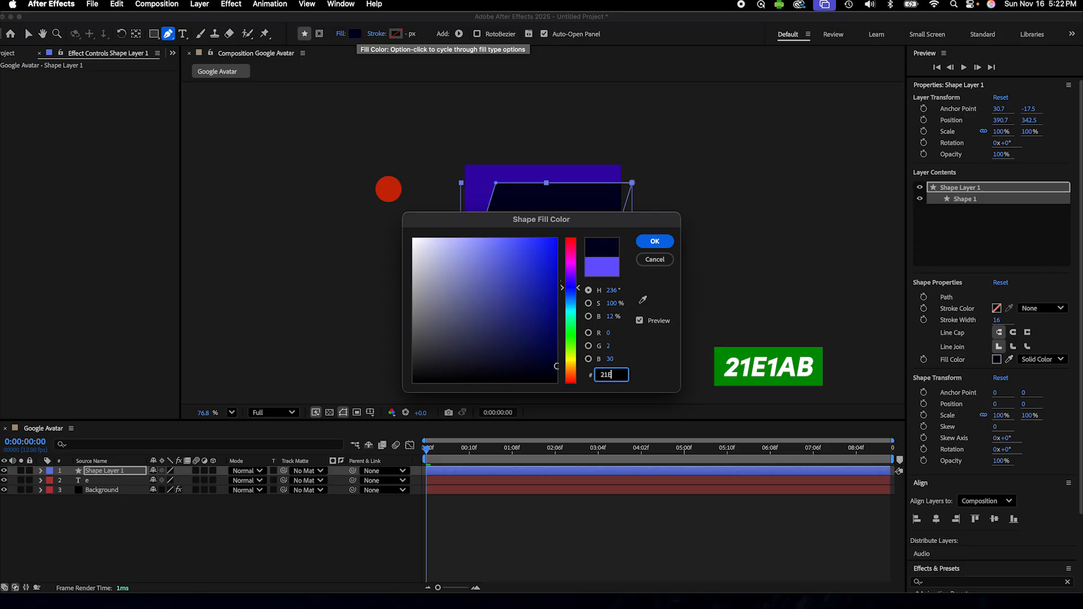
pyautogui.write('1AB')
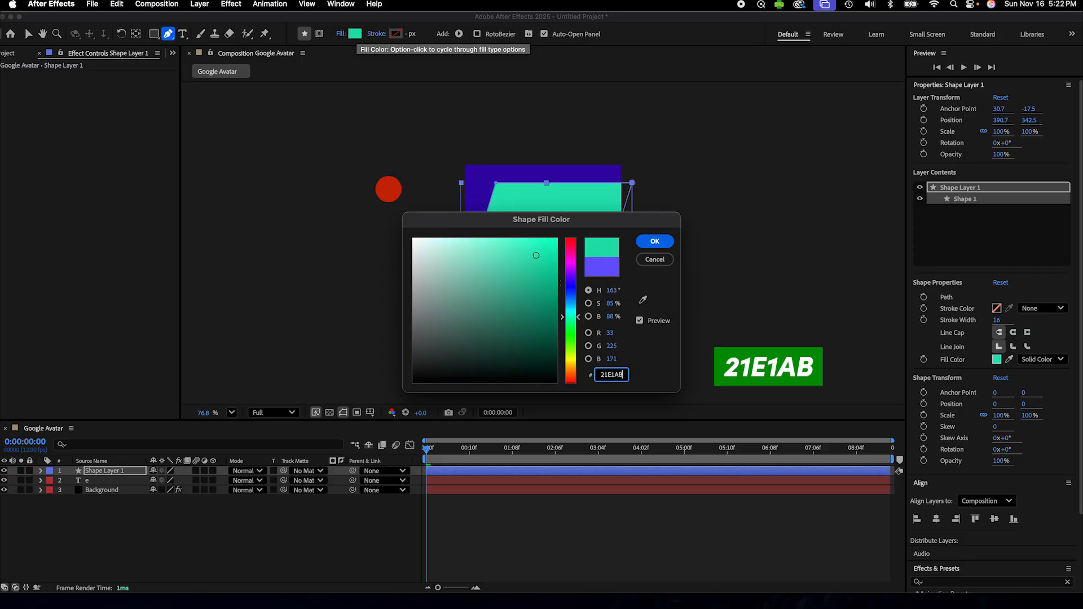
pyautogui.click(665, 240)
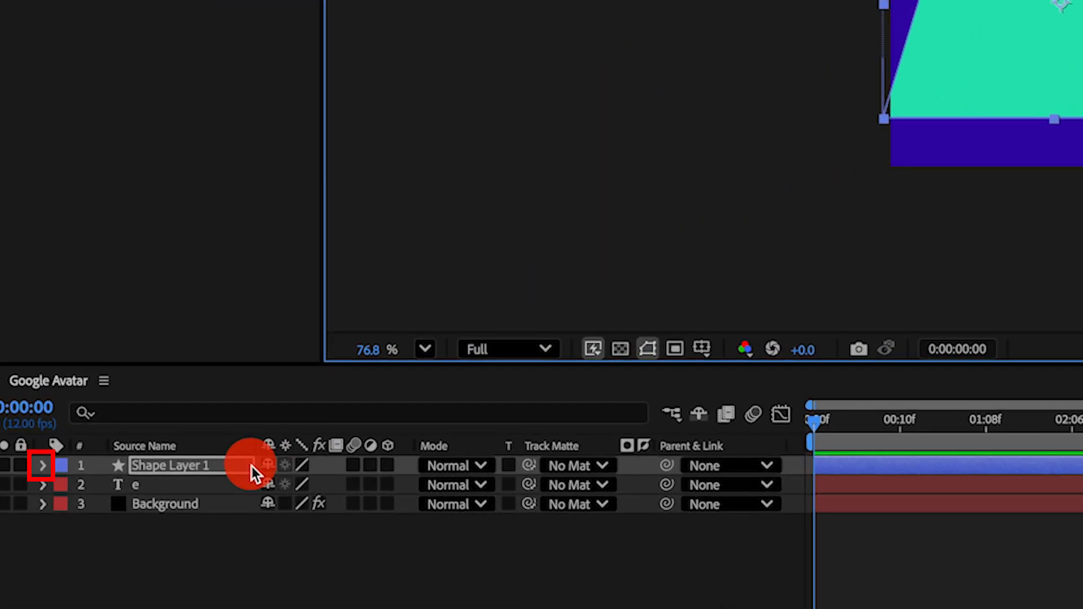
# Expand the contents of Shape Layer 1 and duplicate Shape 1 within the same layer
pyautogui.click(44, 466)
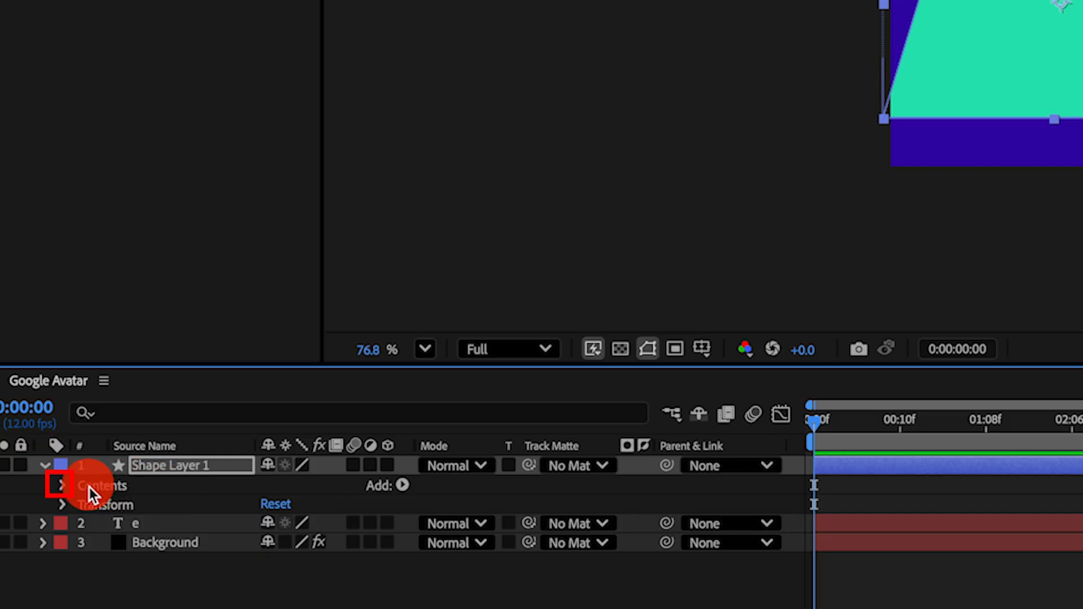
pyautogui.click(63, 486)
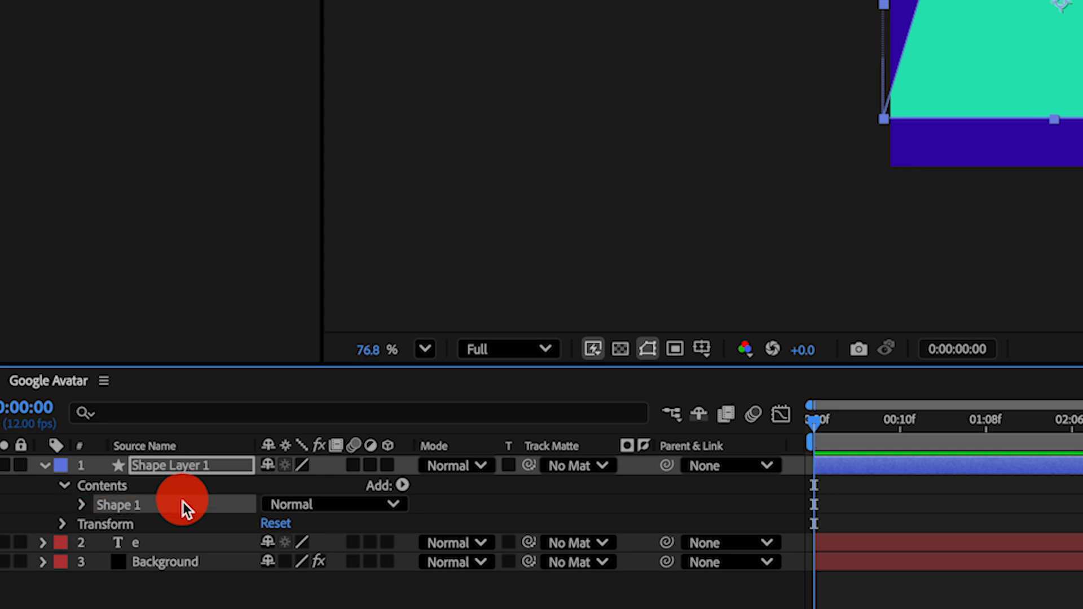
pyautogui.hotkey('ctrl', 'd')
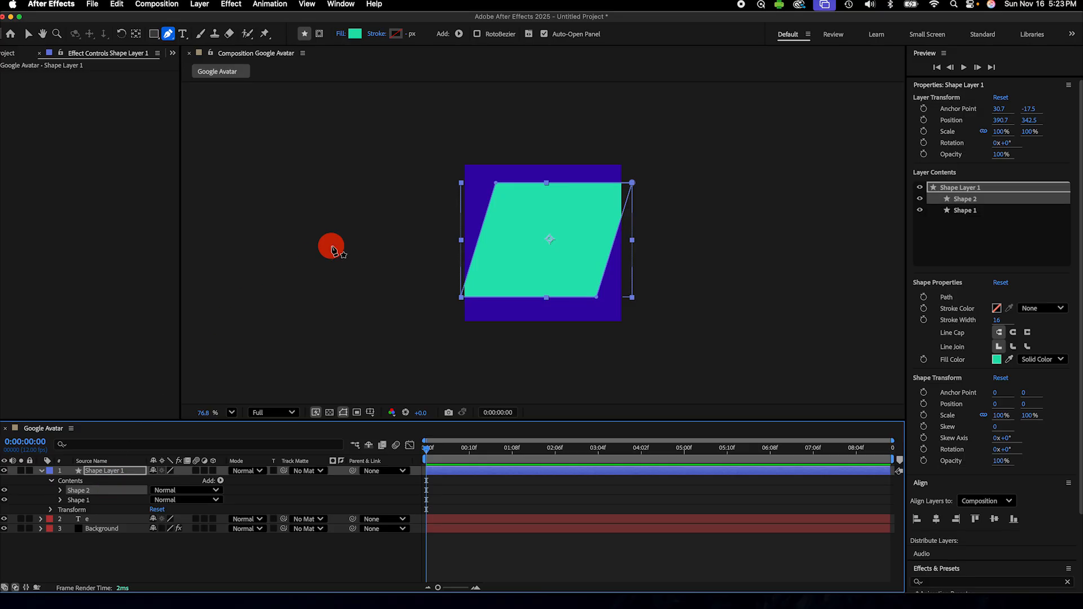
# Change the fill color of the duplicated shape, Shape 2, to hex FFBB26
pyautogui.click(356, 33)
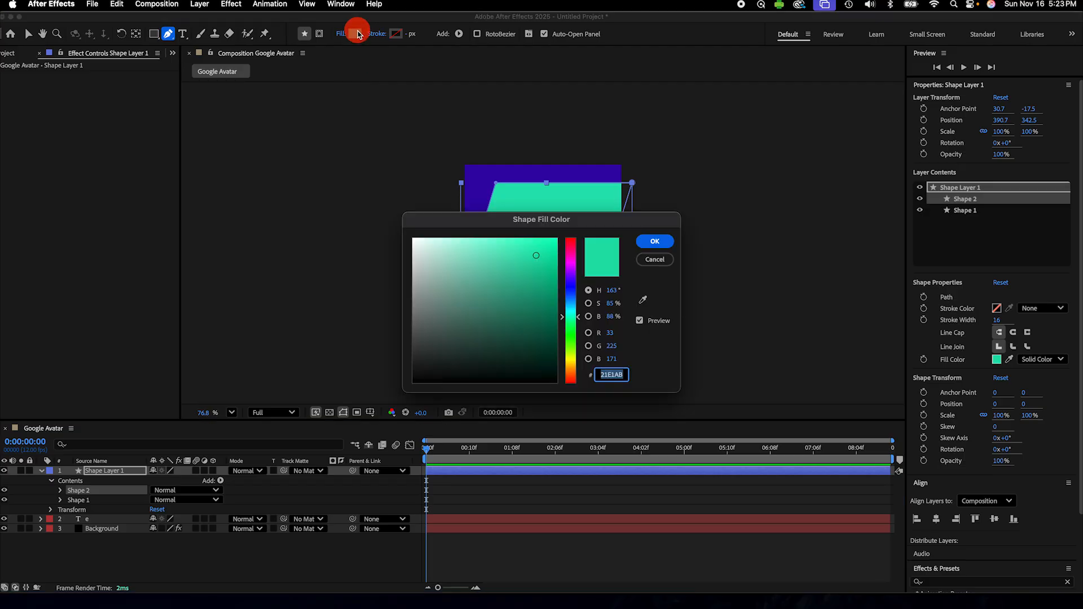
pyautogui.write('FFBB26')
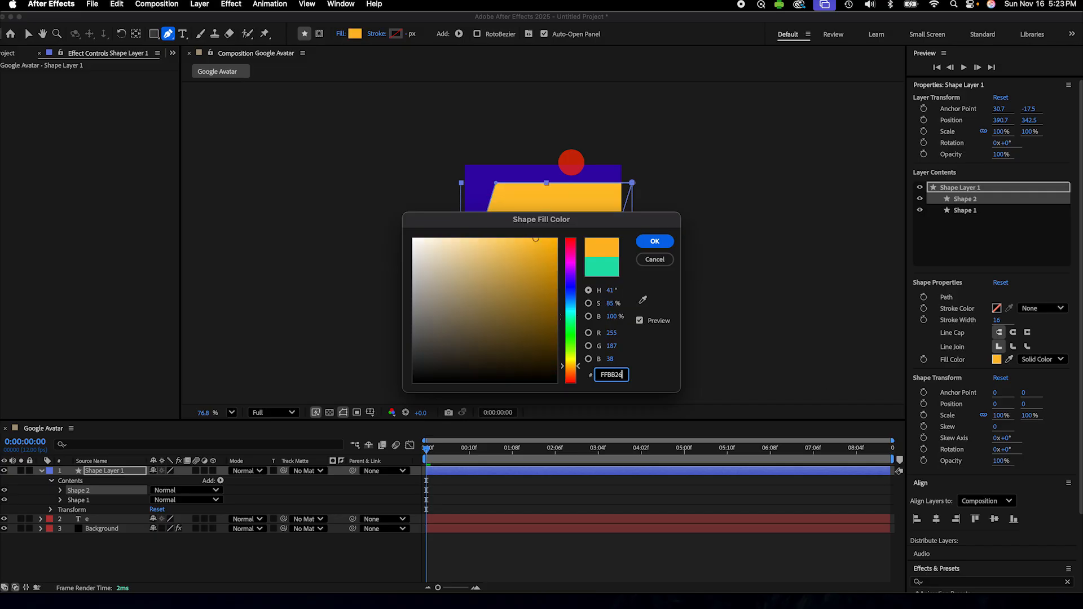
pyautogui.press('Return')
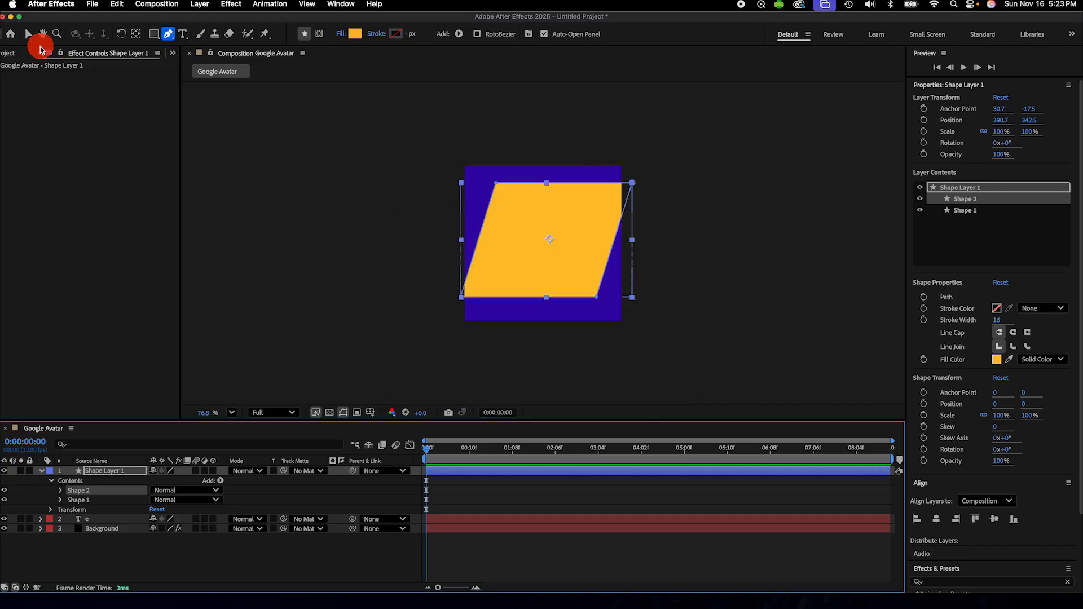
# Move the orange parallelogram horizontally to about X 595, so it sits beside the green one's right slanted edge, and deselect it
pyautogui.click(29, 35)
pyautogui.click(505, 227)
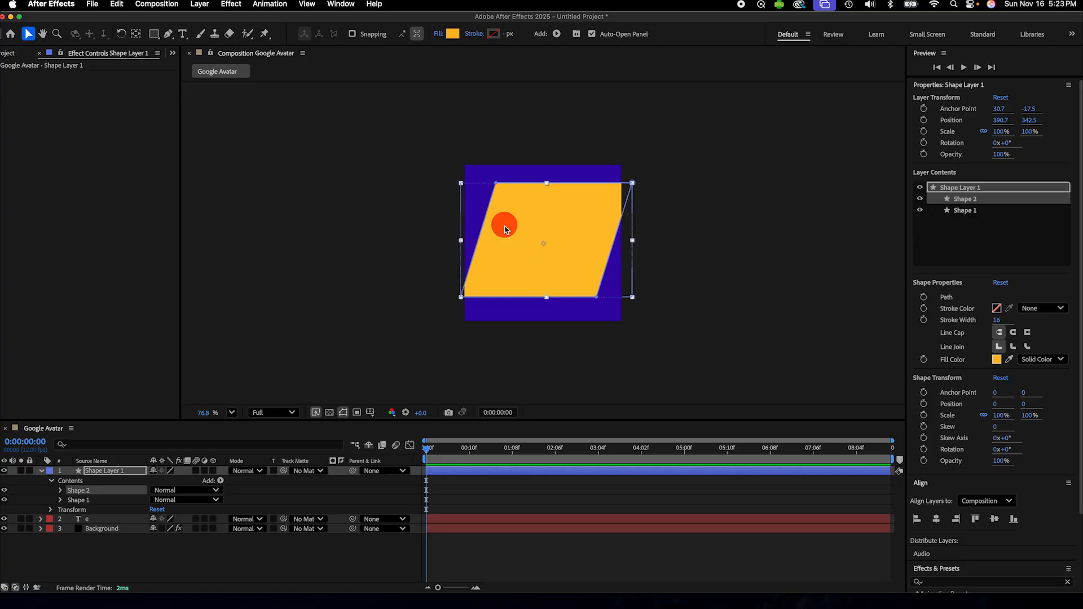
pyautogui.moveTo(505, 228); pyautogui.dragTo(635, 231)
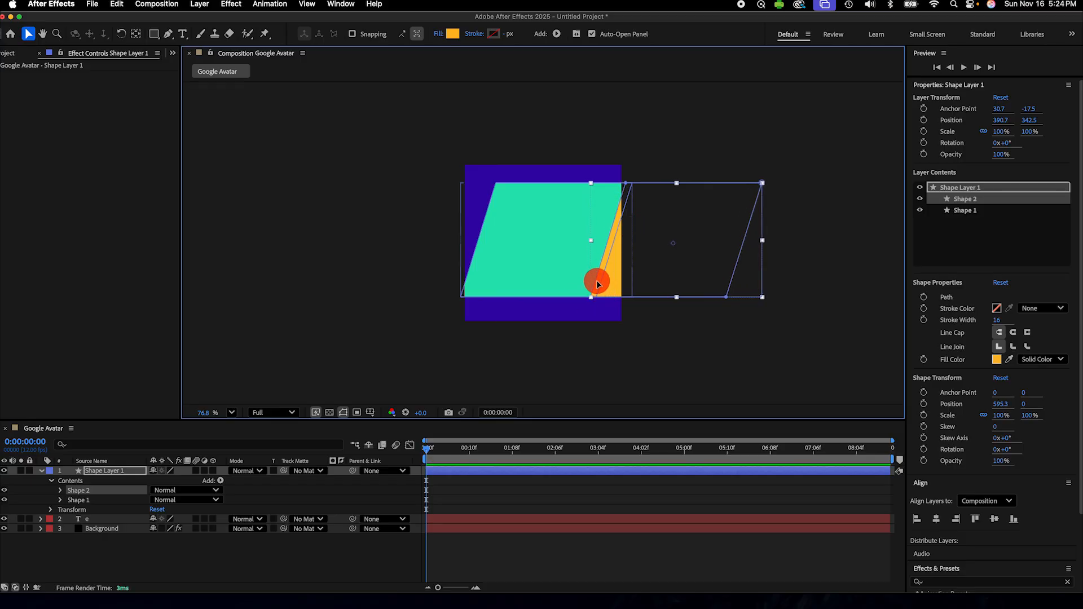
pyautogui.click(502, 350)
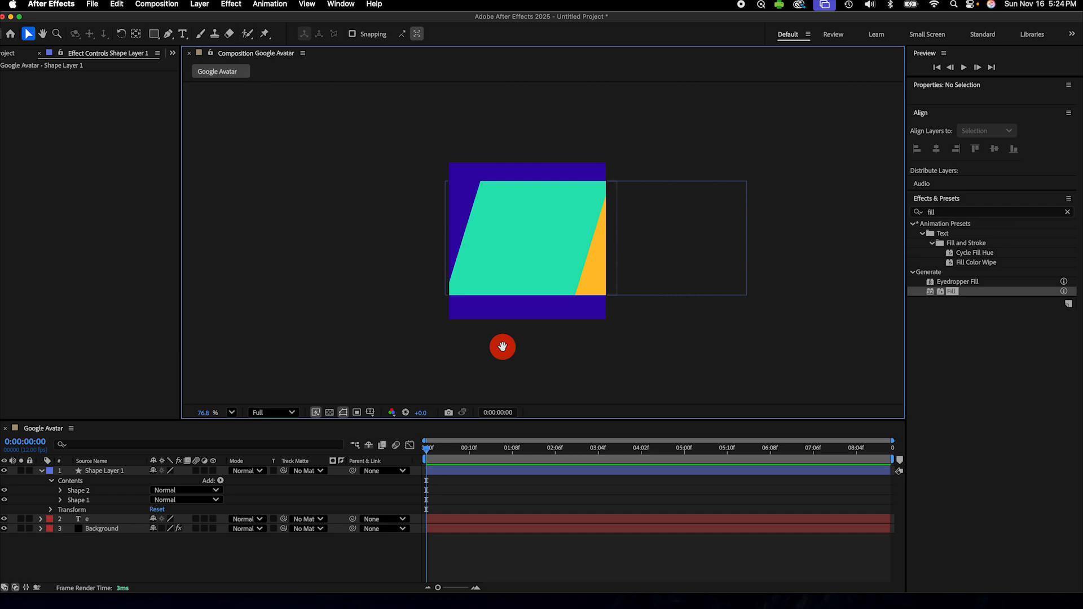
pyautogui.press('h')
pyautogui.moveTo(545, 346); pyautogui.dragTo(315, 340)
pyautogui.press('v')
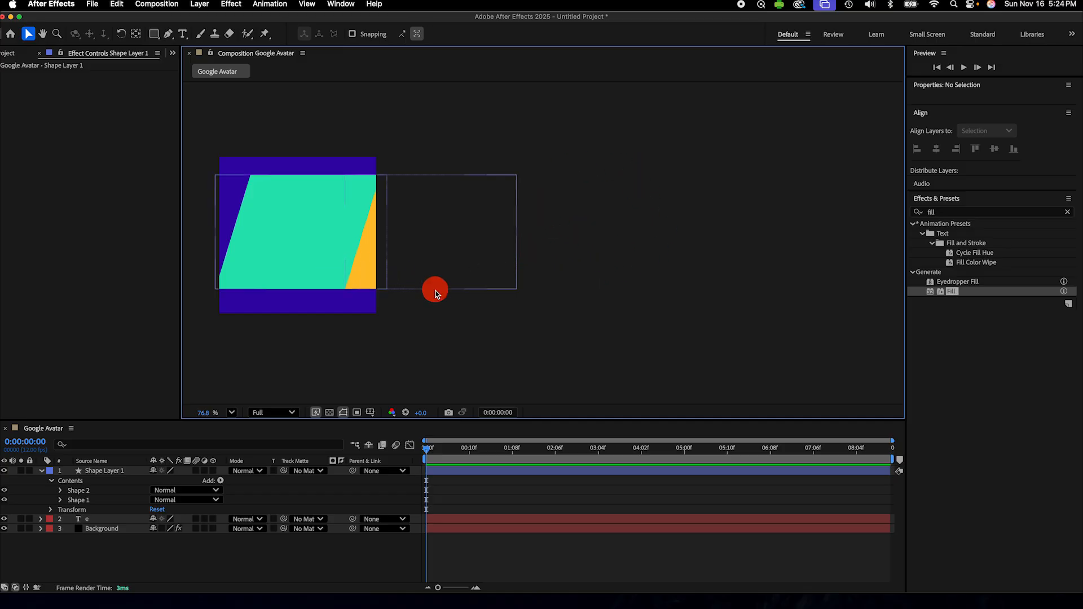
# Add a copy of orange Shape 2 filled with hex F008C4, placed beside it horizontally at about X 1197
pyautogui.click(126, 491)
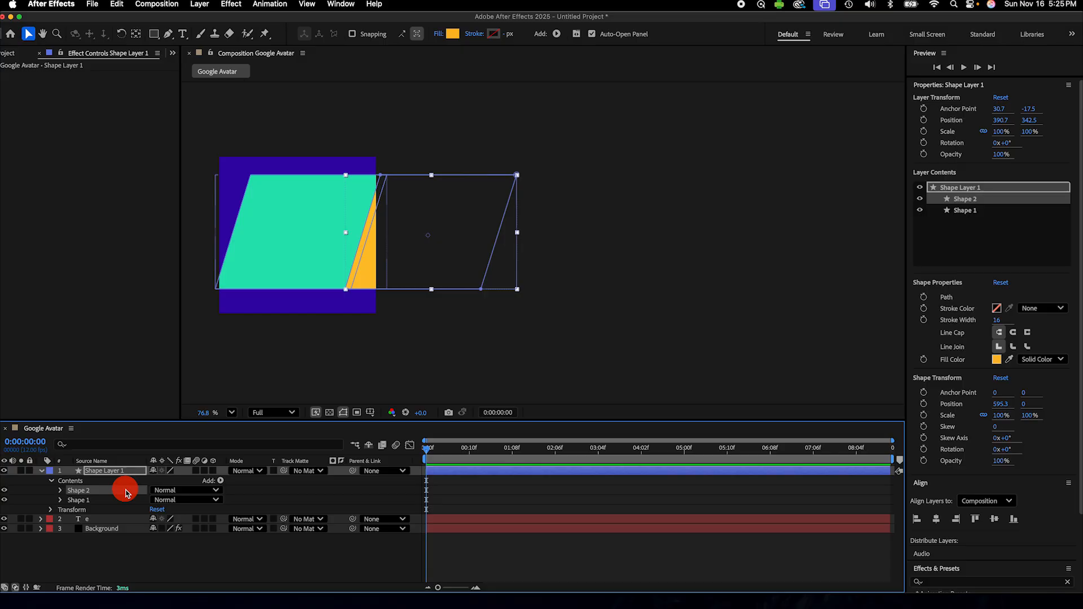
pyautogui.press('super+d')
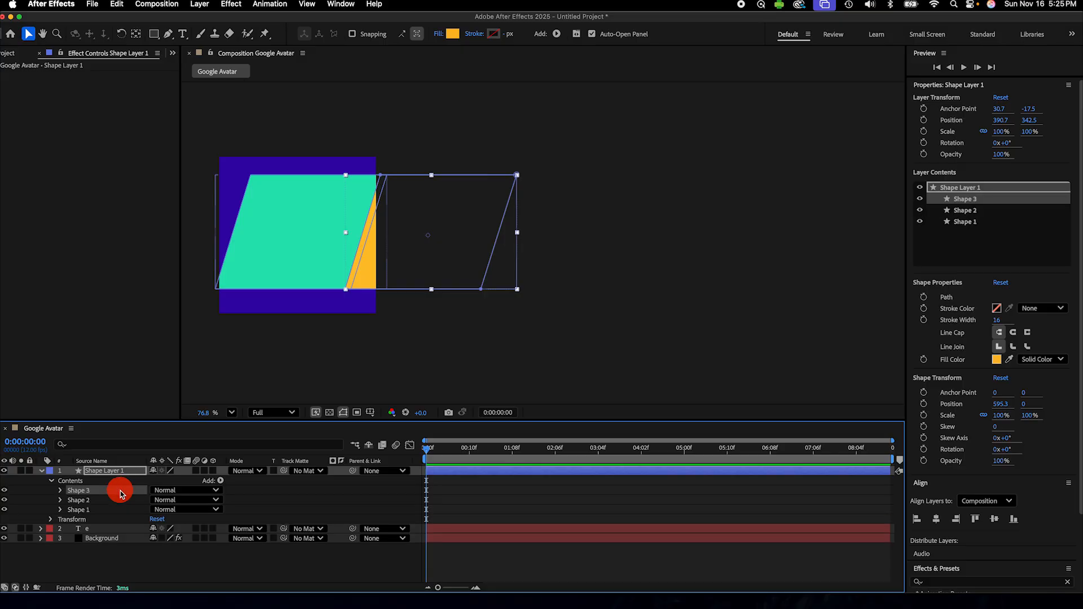
pyautogui.click(453, 34)
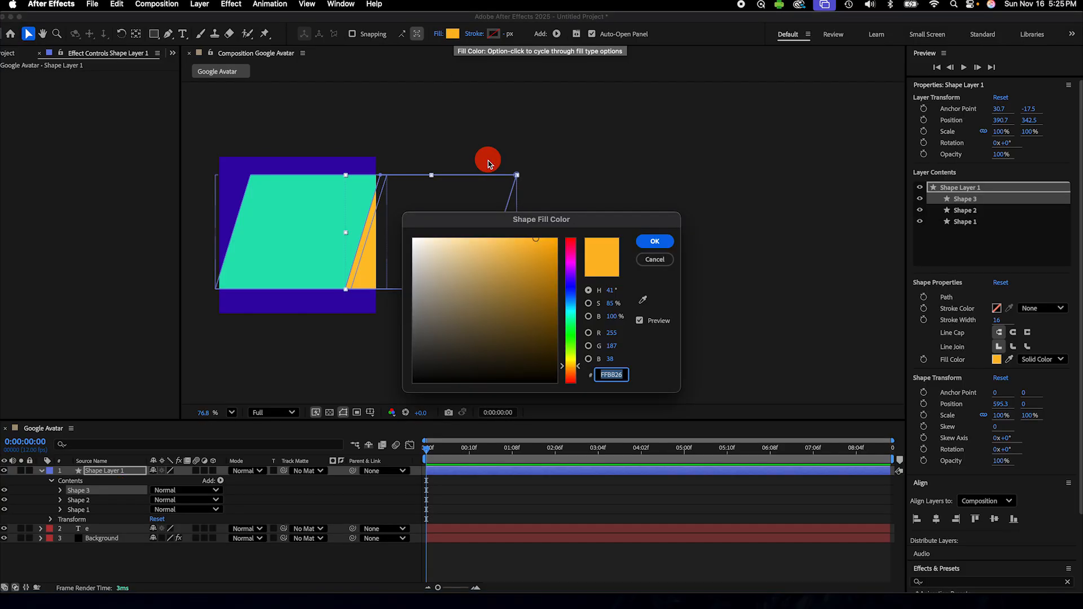
pyautogui.write('F00')
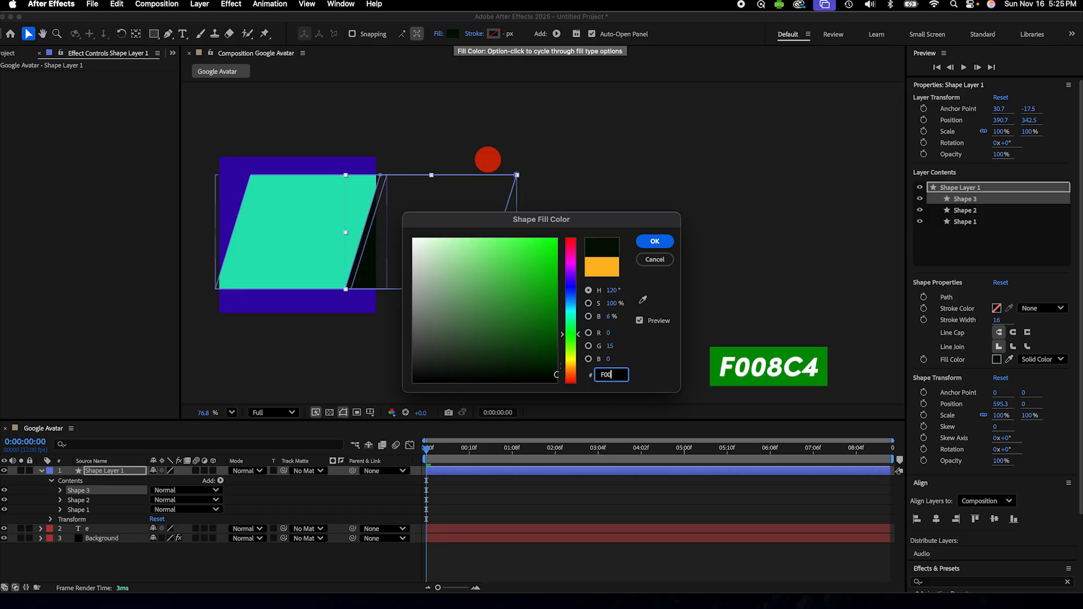
pyautogui.write('8C4')
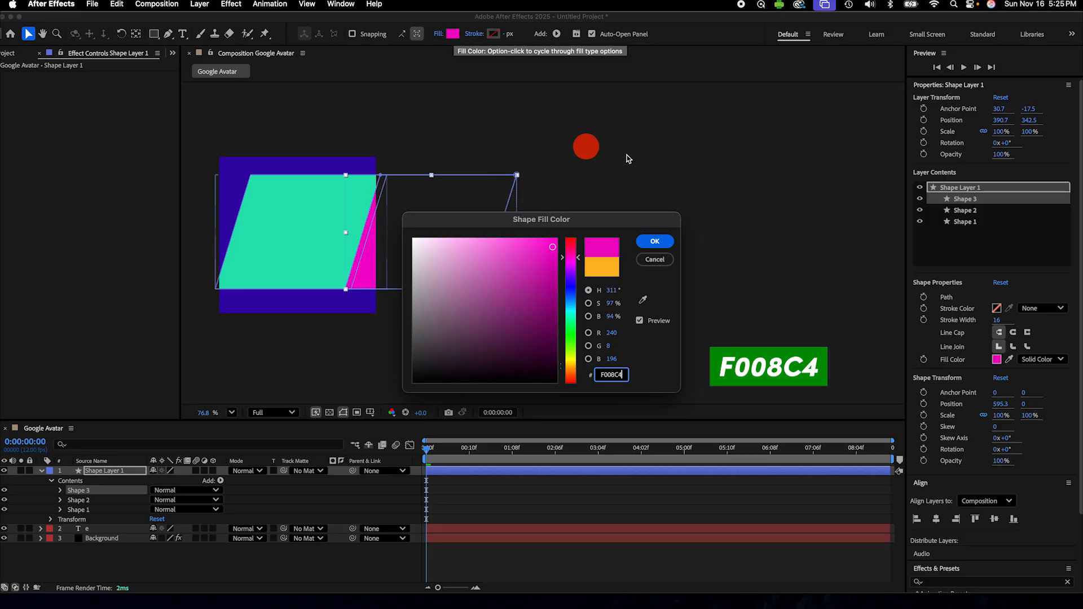
pyautogui.press('Return')
pyautogui.moveTo(387, 280); pyautogui.dragTo(498, 289)
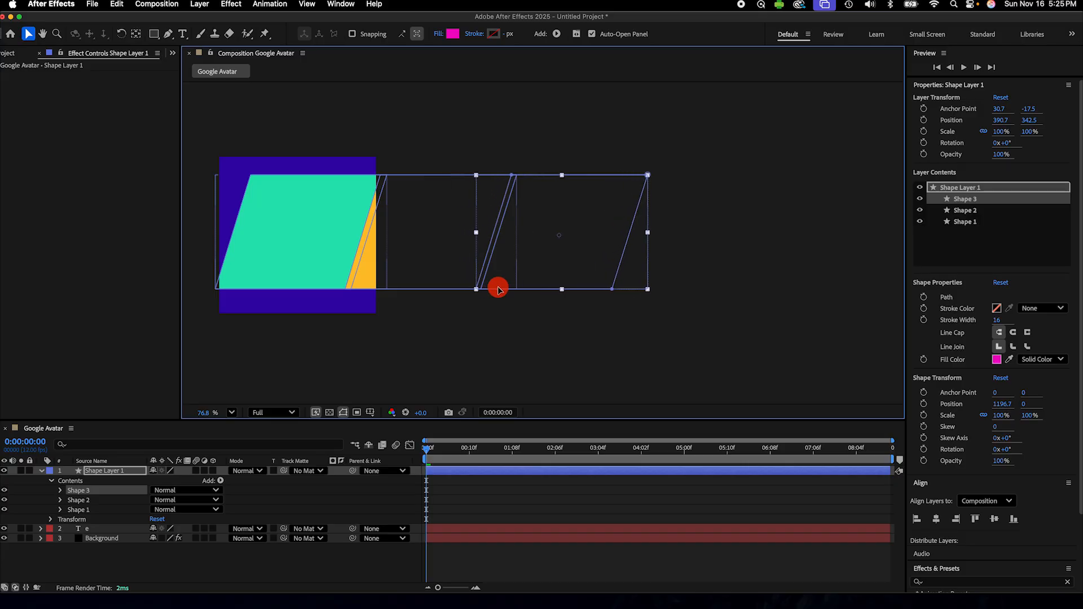
# Add a copy of magenta Shape 3 filled with hex 6C57FE, placed beside it horizontally at about X 1798
pyautogui.click(95, 492)
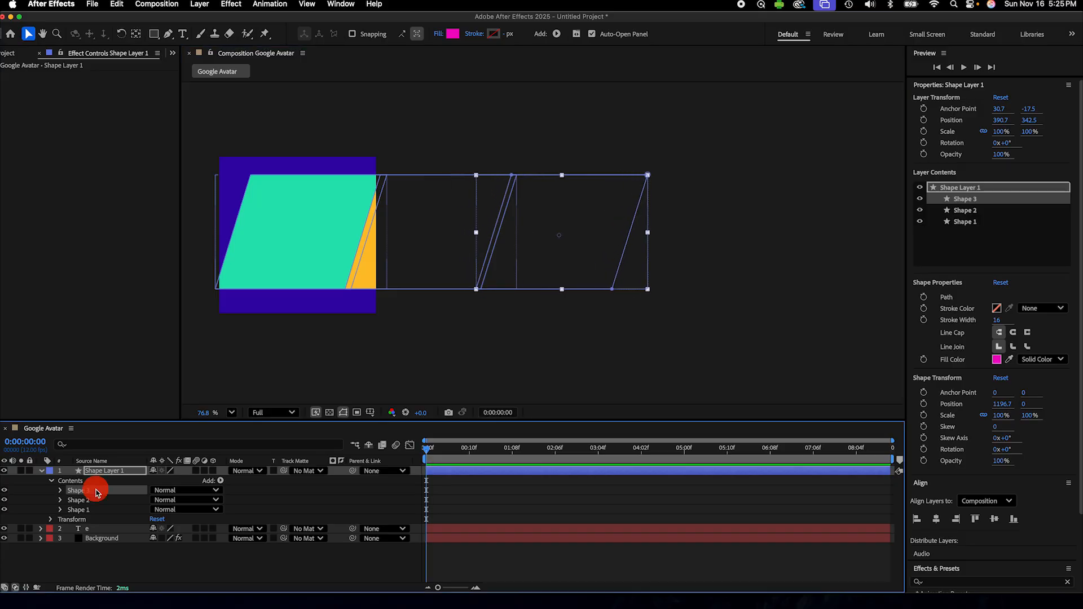
pyautogui.press('super+d')
pyautogui.click(452, 34)
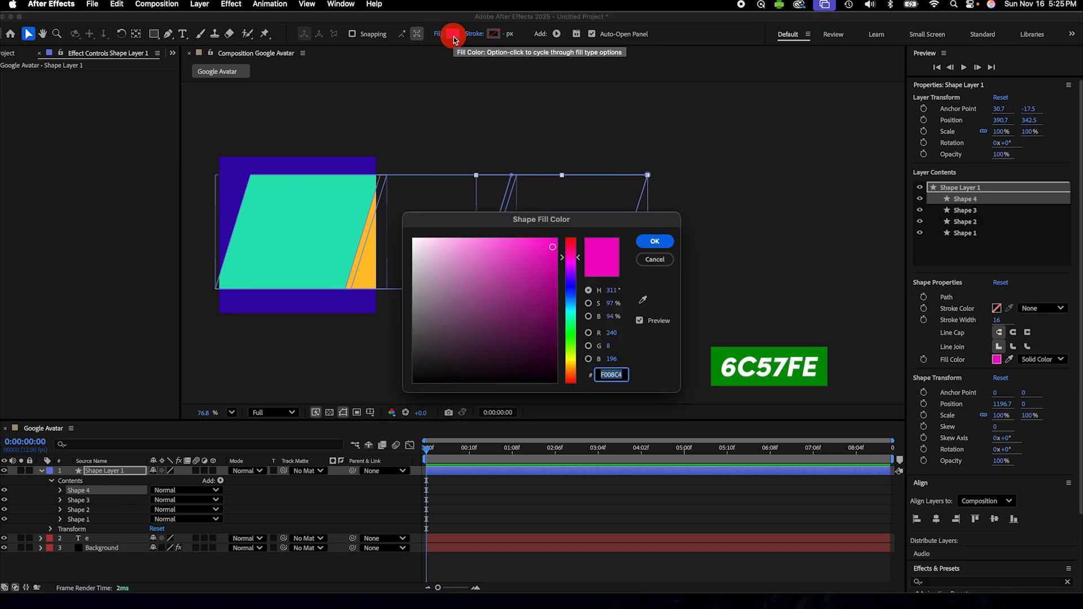
pyautogui.write('6C57F')
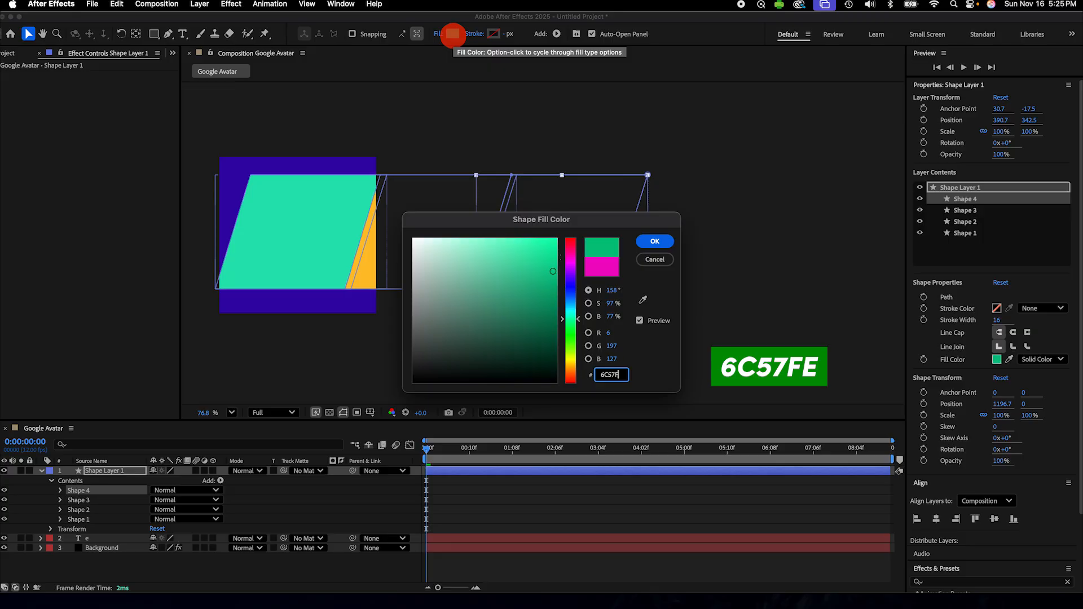
pyautogui.write('E')
pyautogui.press('Return')
pyautogui.moveTo(551, 205); pyautogui.dragTo(685, 211)
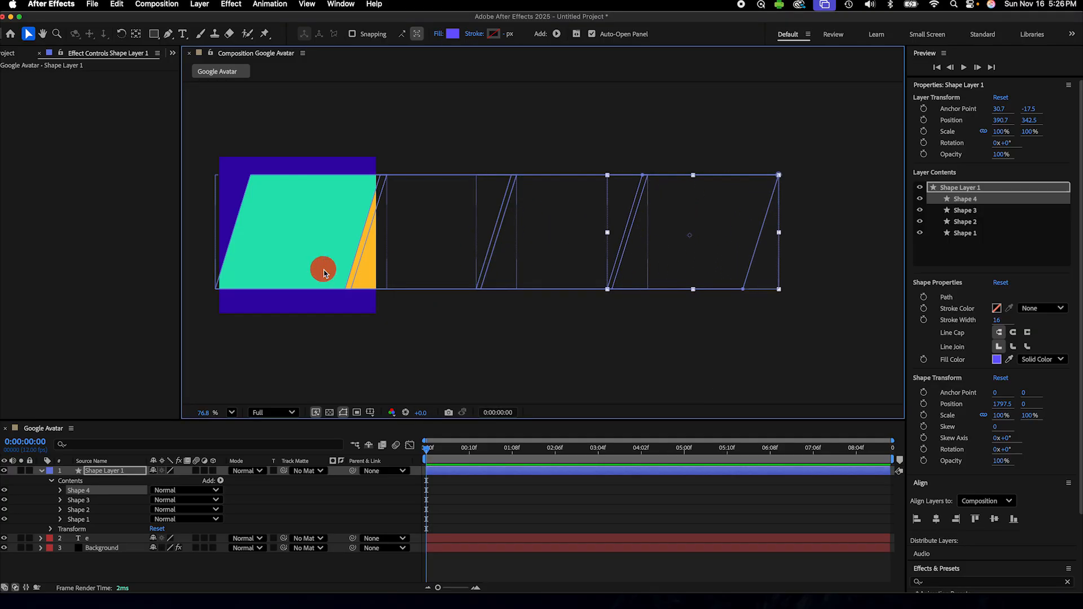
# Duplicate the green Shape 1 and move the copy to the right end of the row, at about X 2392
pyautogui.click(278, 228)
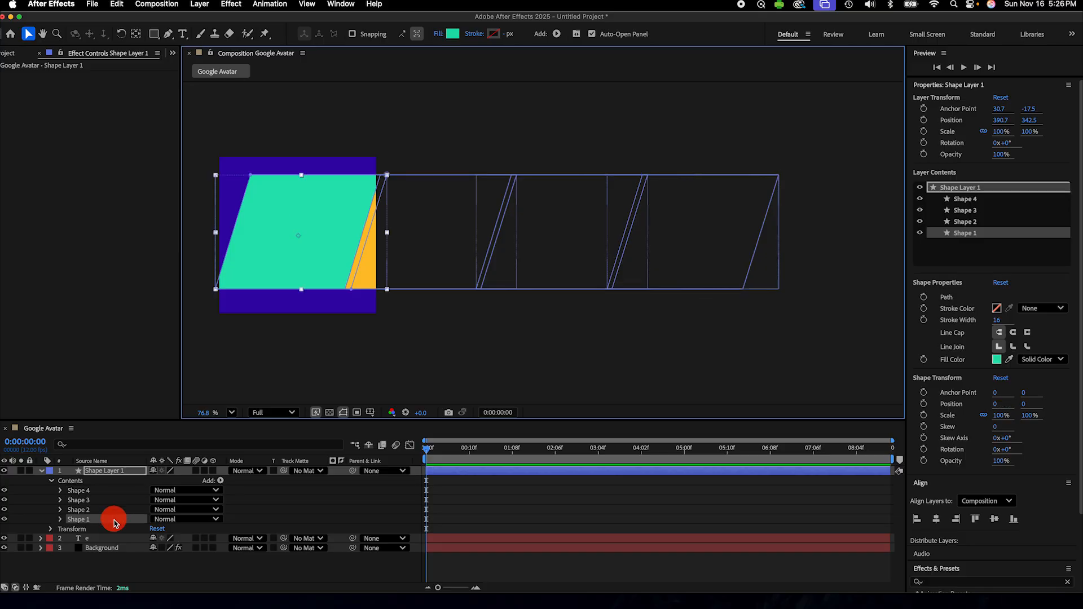
pyautogui.press('super+d')
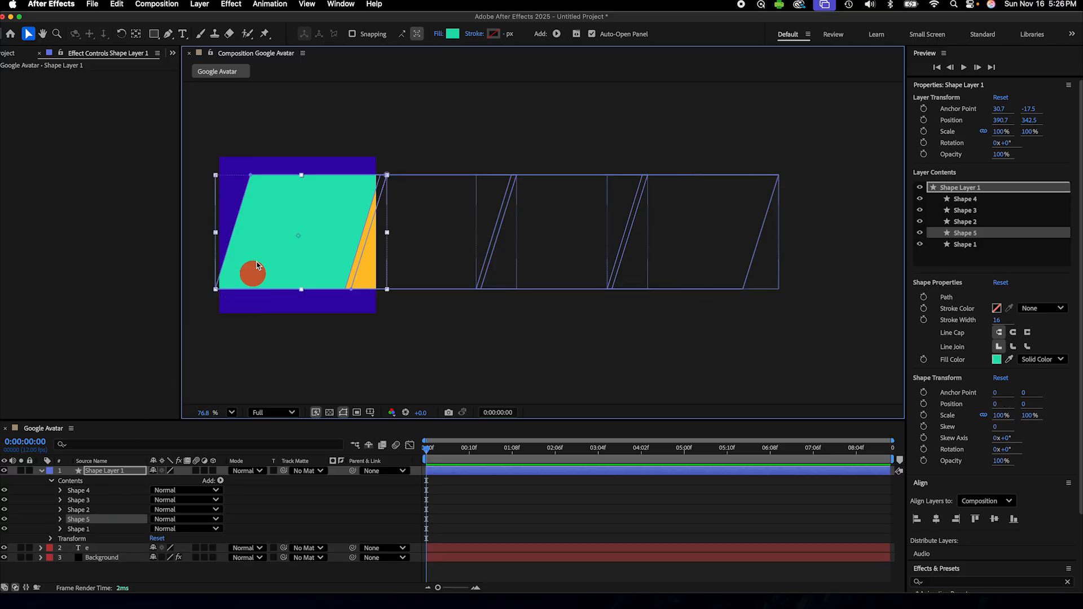
pyautogui.moveTo(257, 265); pyautogui.dragTo(771, 269)
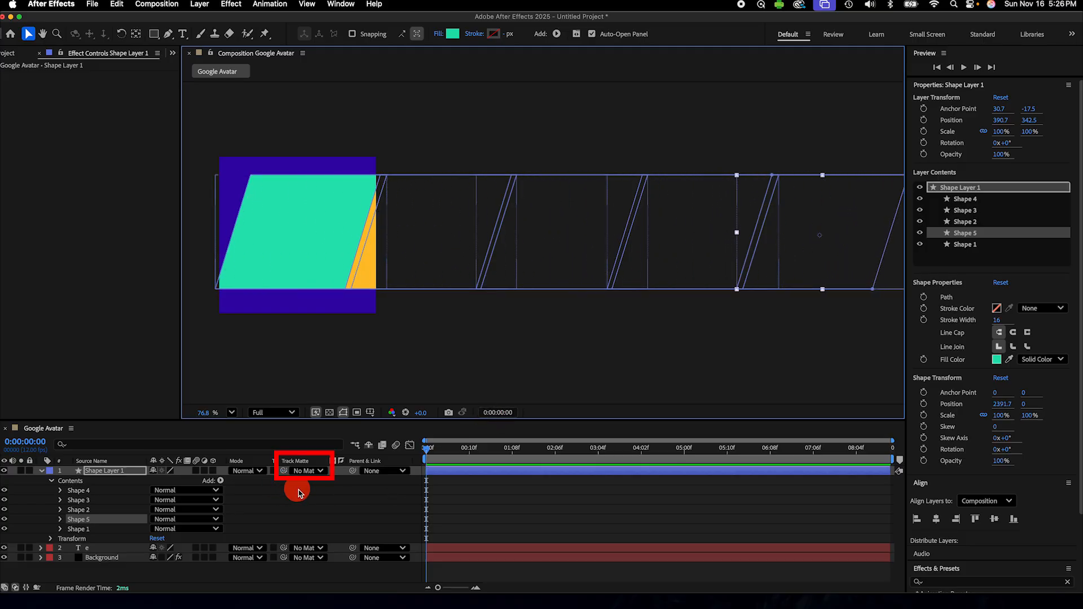
# Set the e layer as Shape Layer 1's track matte and add a Position keyframe to Shape Layer 1 at 0:00:00:00
pyautogui.click(320, 471)
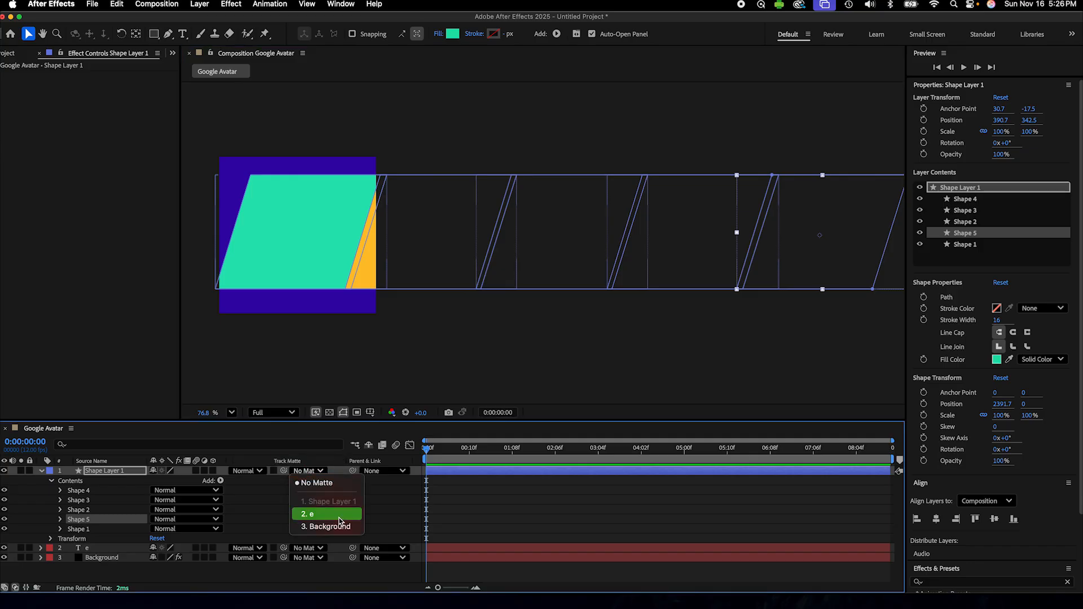
pyautogui.click(339, 521)
pyautogui.click(124, 473)
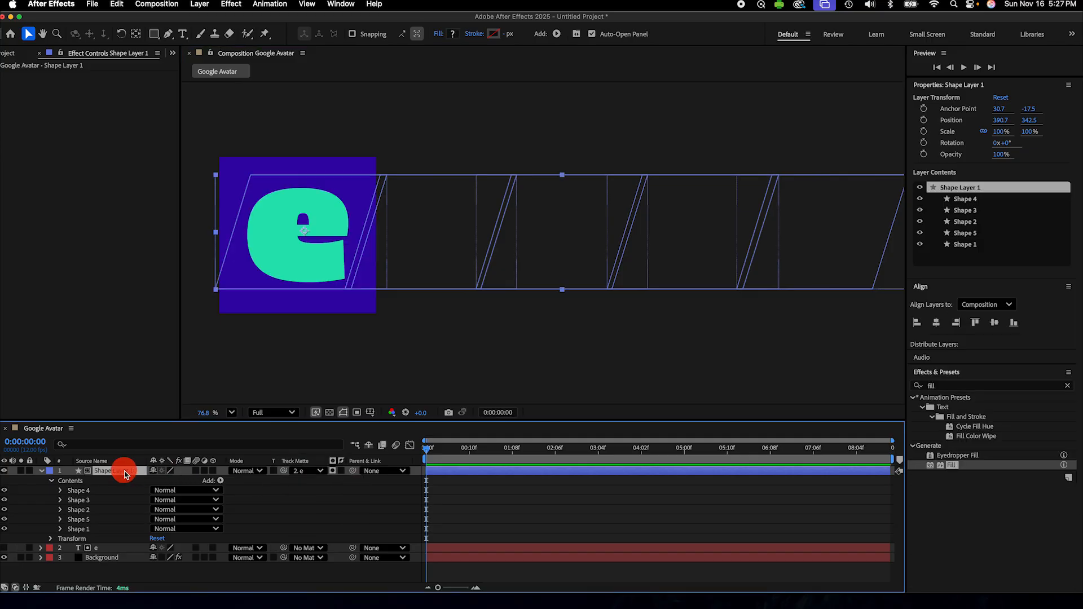
pyautogui.press('p')
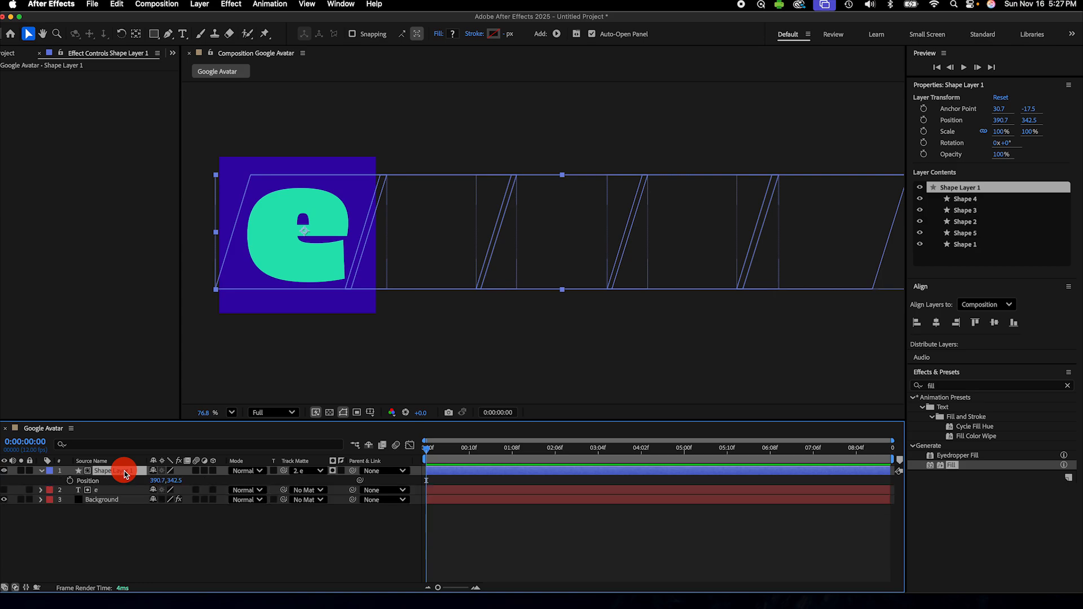
pyautogui.click(69, 483)
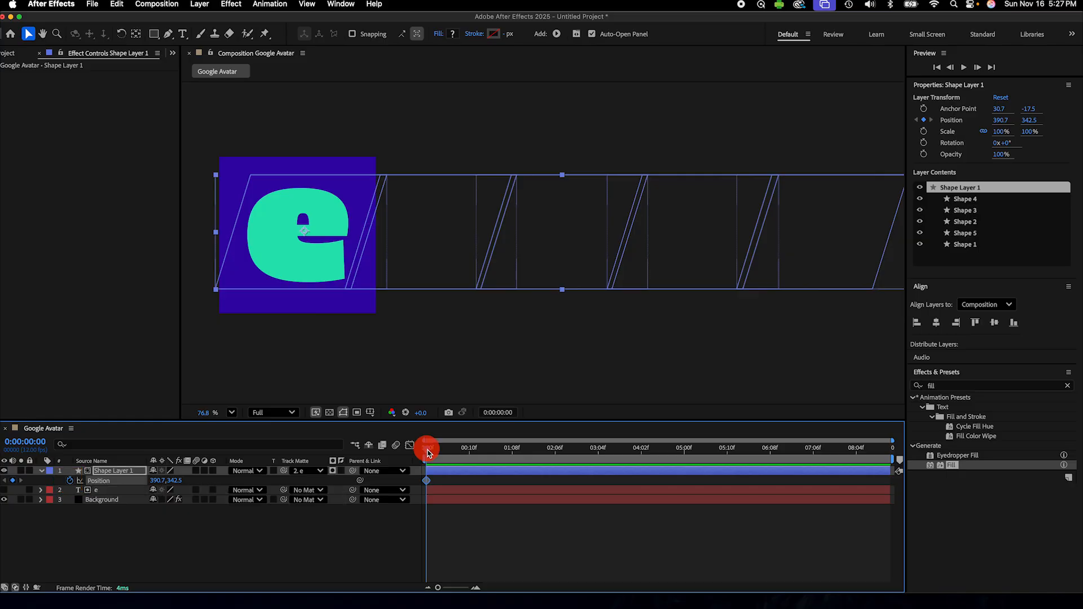
# At 0:00:08:11, move Shape Layer 1 left to about X -2034 so the last green parallelogram fills the letter e
pyautogui.moveTo(427, 447); pyautogui.dragTo(914, 456)
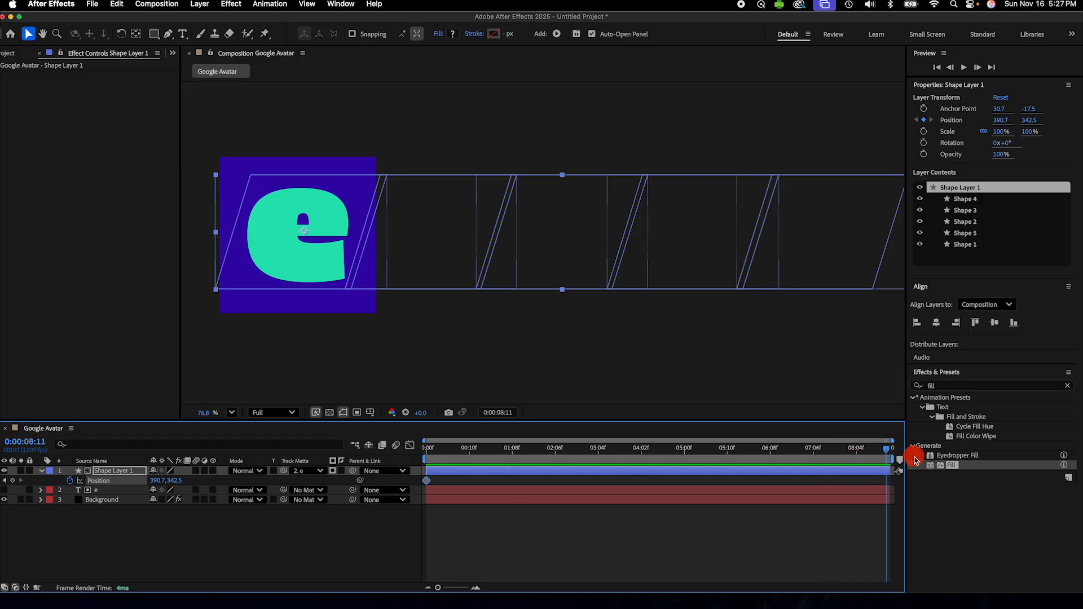
pyautogui.hscroll(-5, 500, 329)
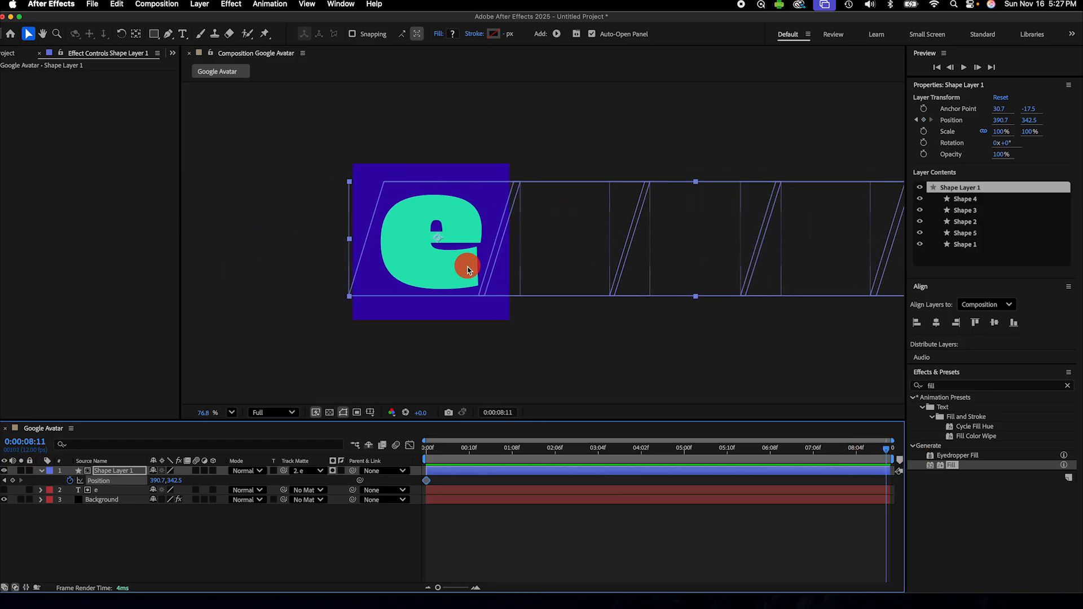
pyautogui.moveTo(467, 270); pyautogui.dragTo(247, 280)
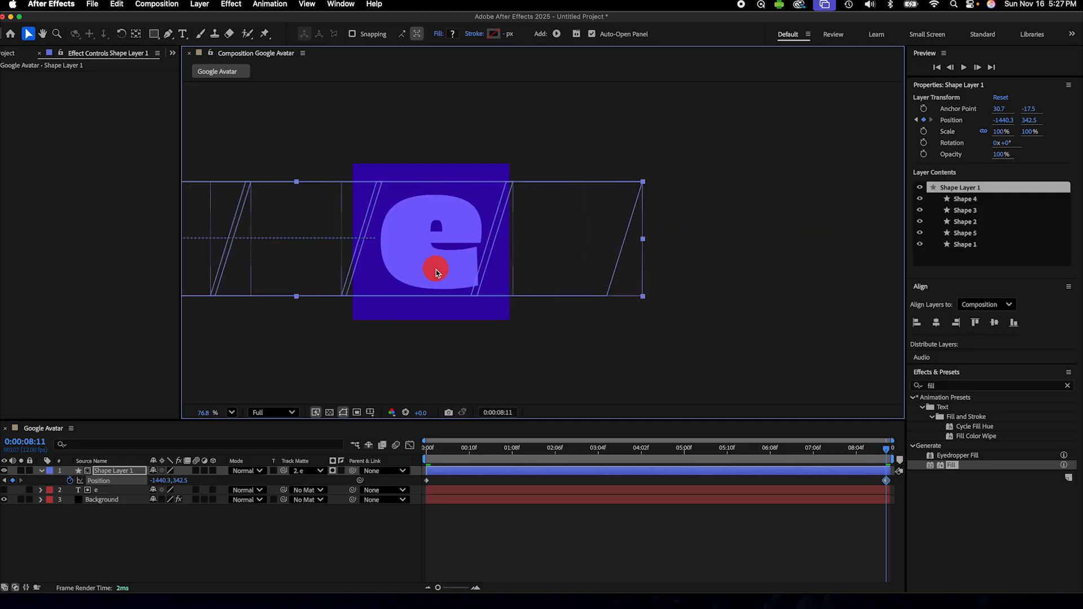
pyautogui.moveTo(435, 271); pyautogui.dragTo(304, 270)
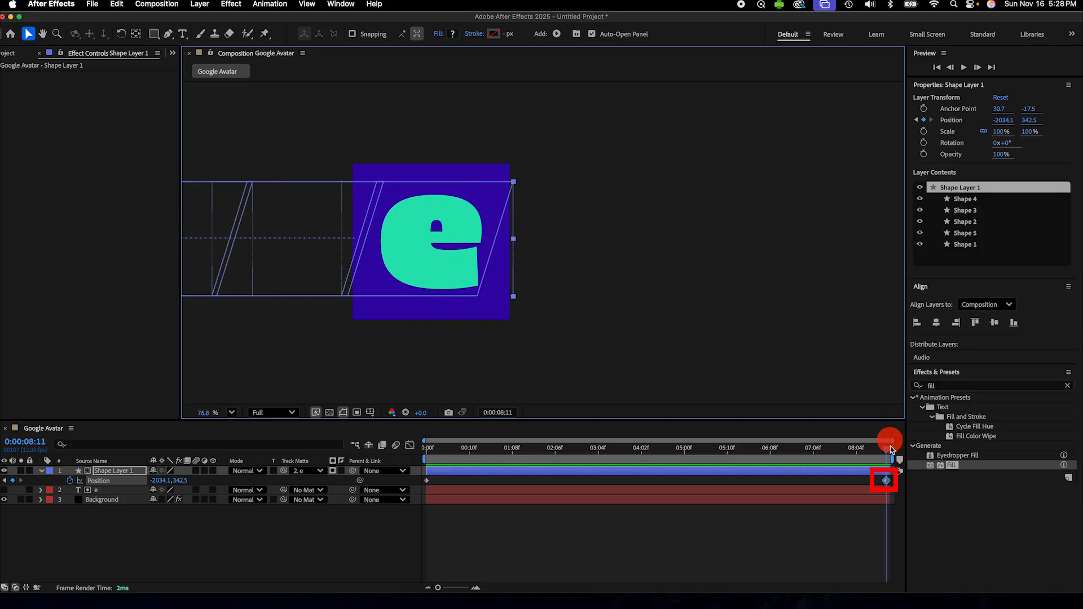
pyautogui.moveTo(875, 491); pyautogui.dragTo(869, 479)
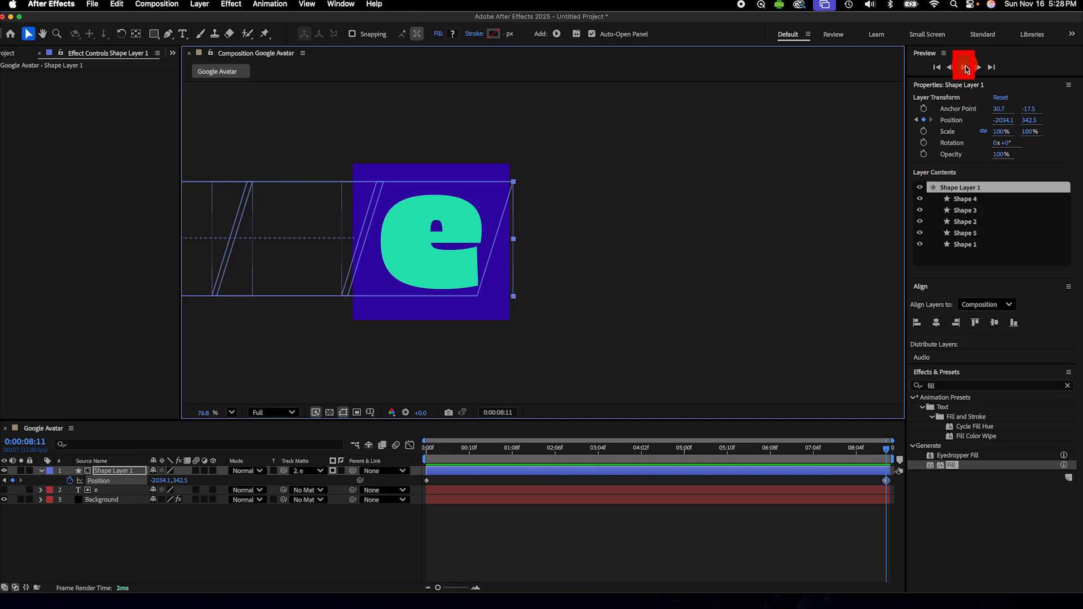
# Play back the color animation inside the letter e and stop the preview
pyautogui.click(967, 69)
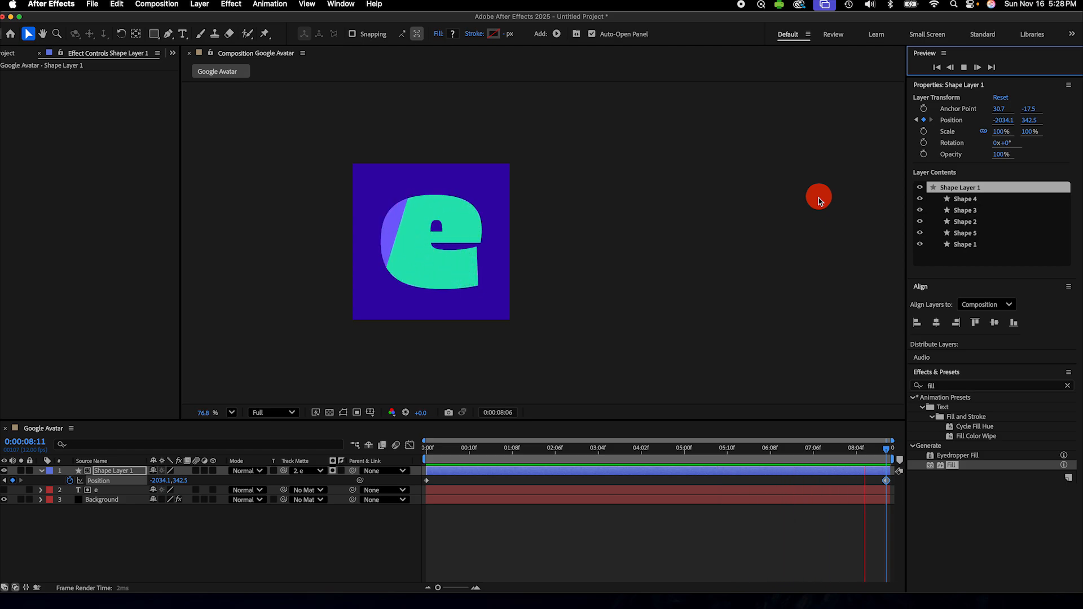
pyautogui.click(306, 144)
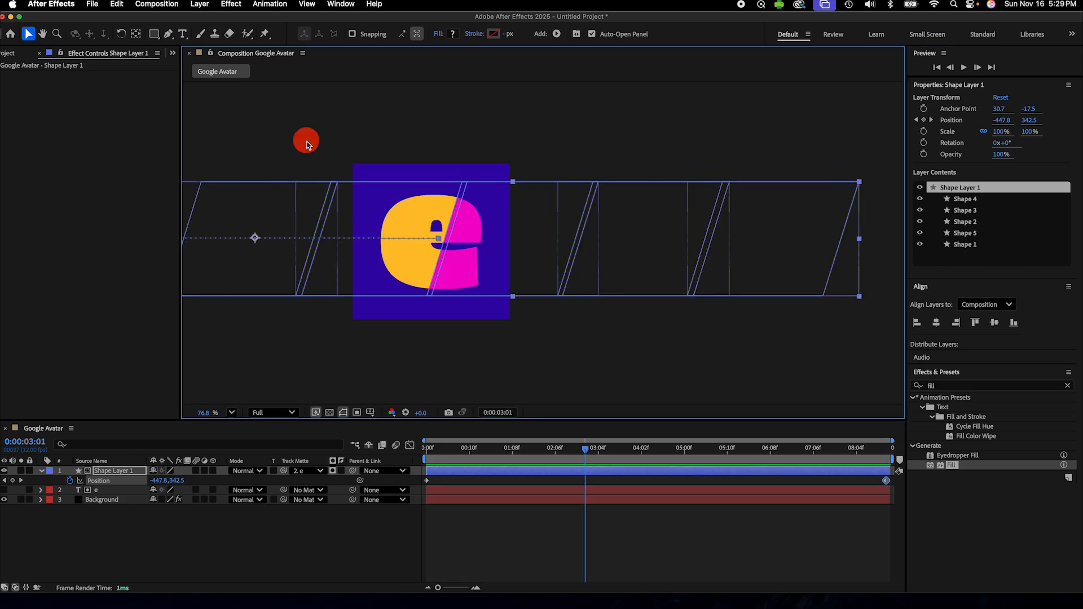
# Send the Google Avatar composition to the Adobe Media Encoder queue
pyautogui.click(92, 4)
pyautogui.moveTo(154, 198)
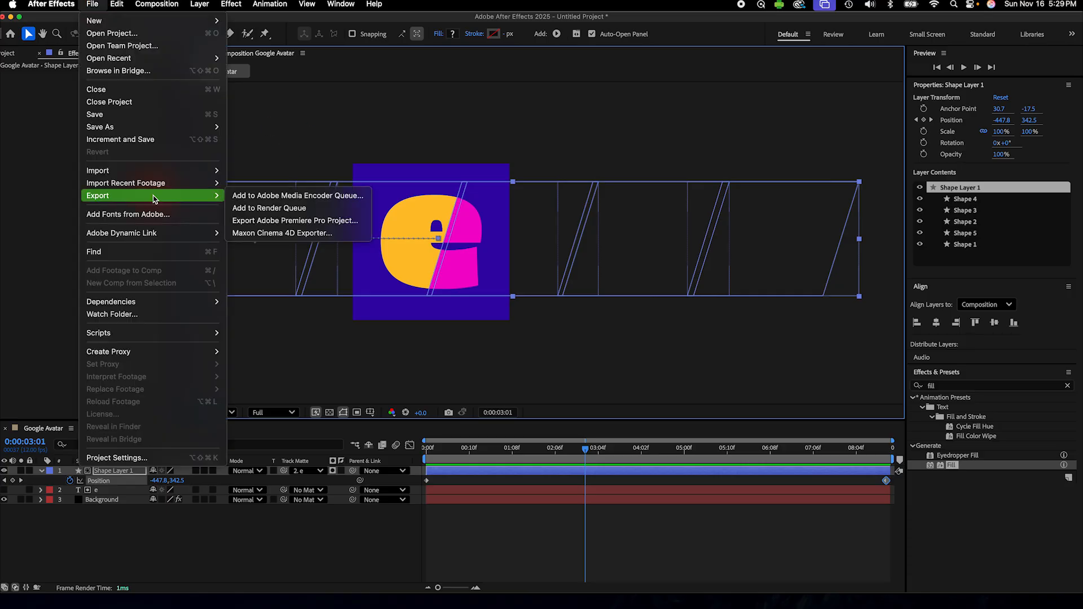
pyautogui.click(285, 201)
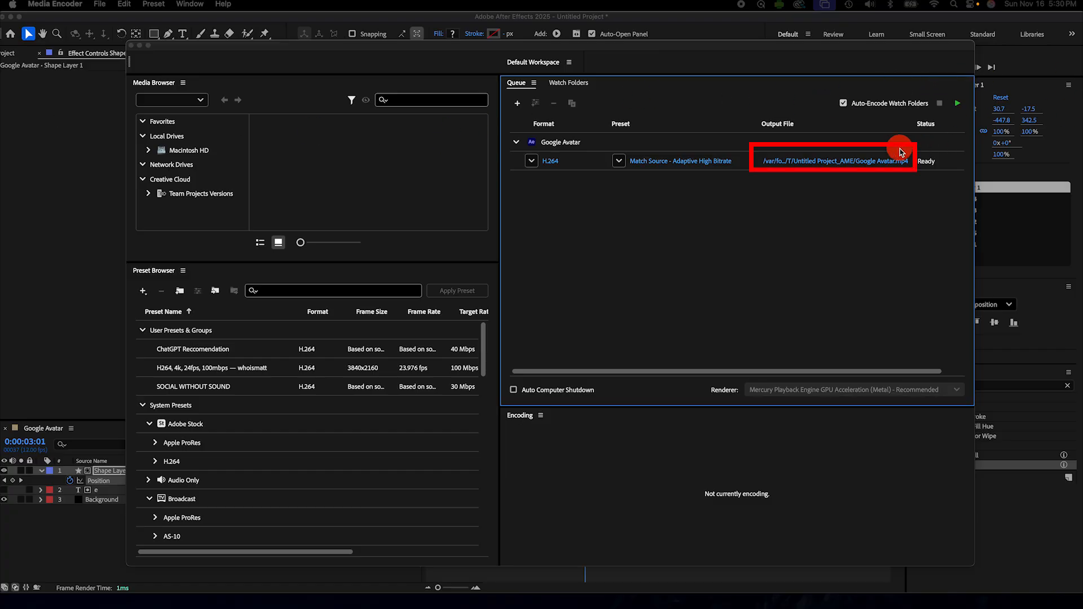
# Set the queued render's output location to the Desktop, saving it as Google Avatar in MP4 format
pyautogui.click(845, 161)
pyautogui.click(844, 162)
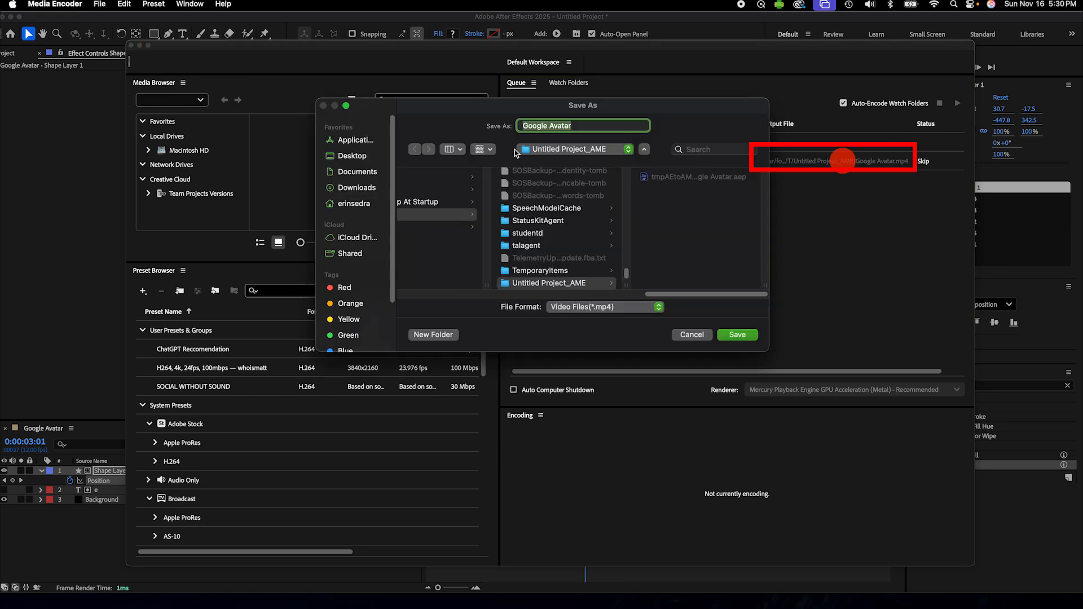
pyautogui.click(362, 160)
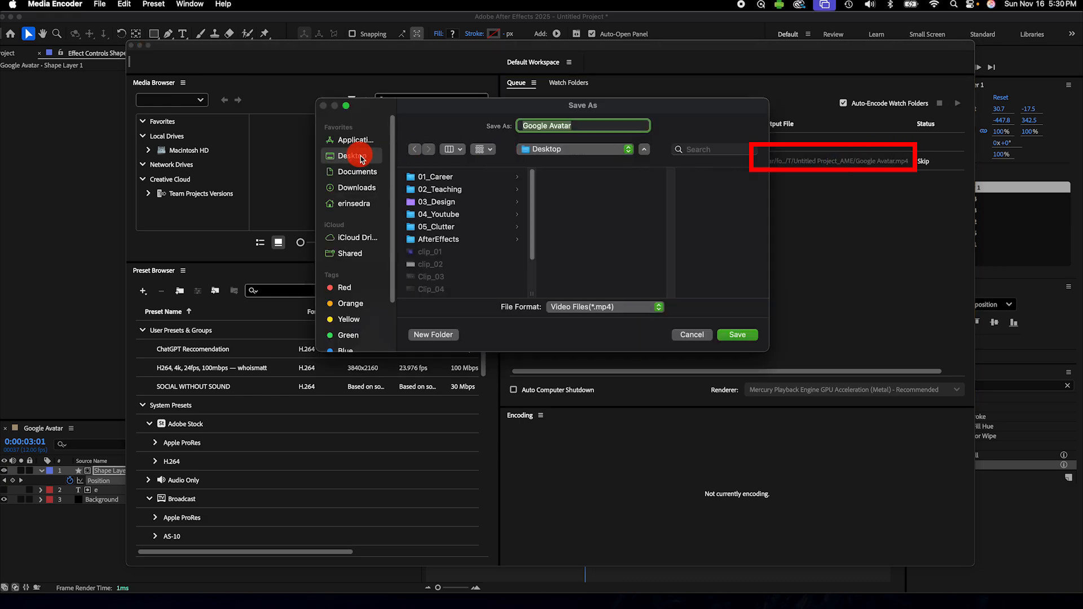
pyautogui.scroll(-5, 488, 242)
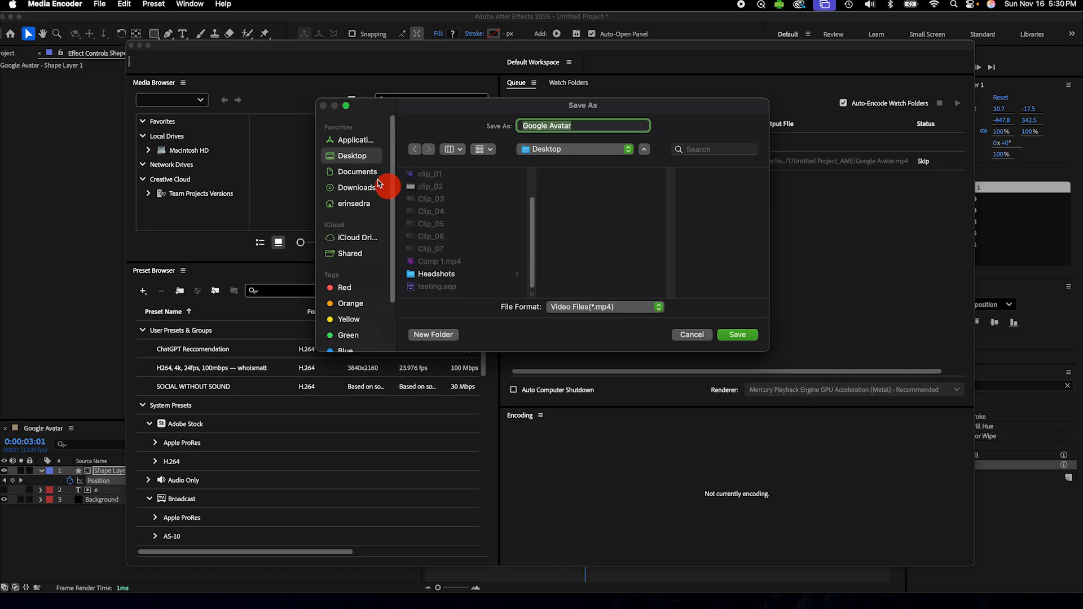
pyautogui.click(739, 335)
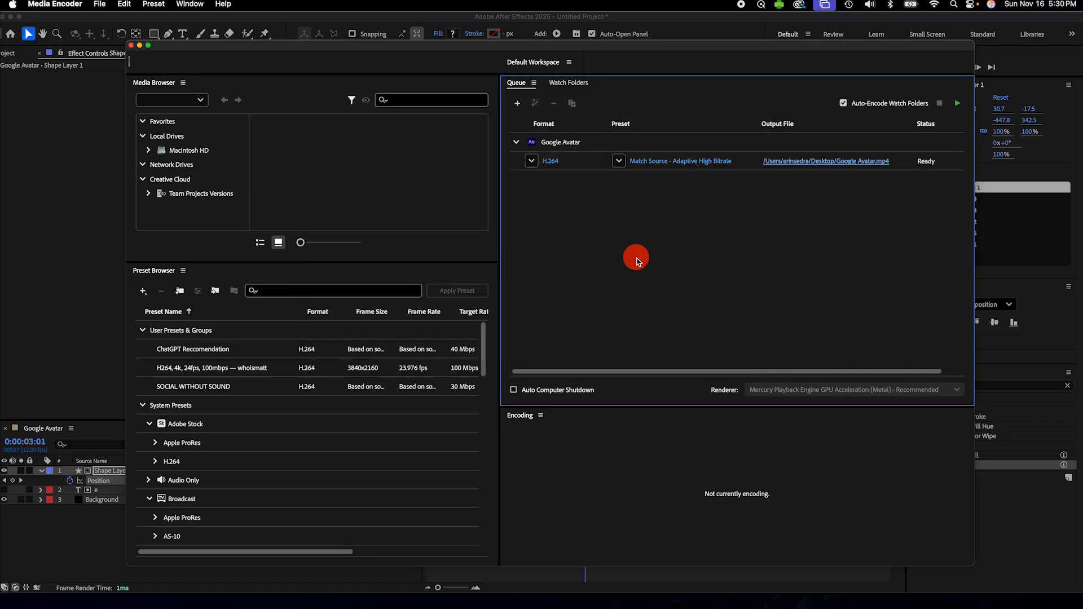
# Review and accept the H.264 export settings with the Match Source - Adaptive High Bitrate preset, and render the queue
pyautogui.click(554, 162)
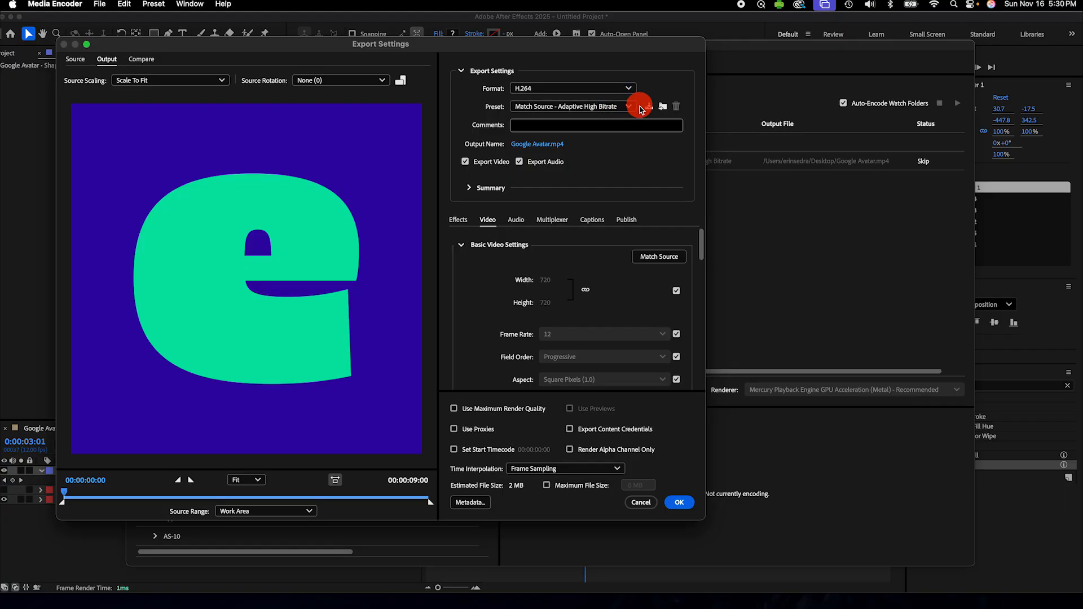
pyautogui.click(680, 502)
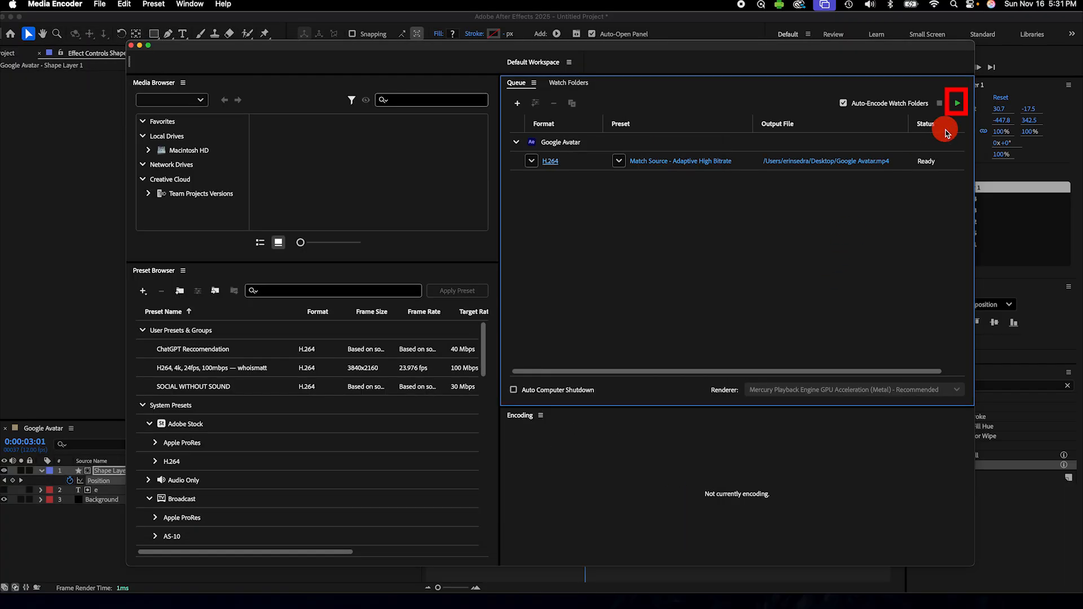
pyautogui.click(958, 104)
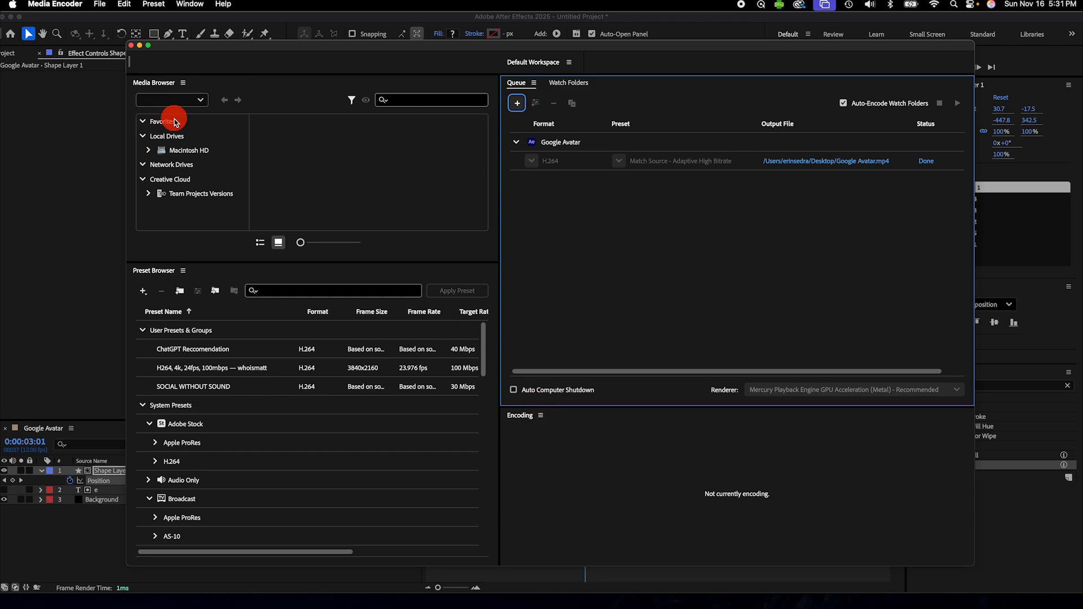
# Quit Adobe Media Encoder
pyautogui.click(61, 5)
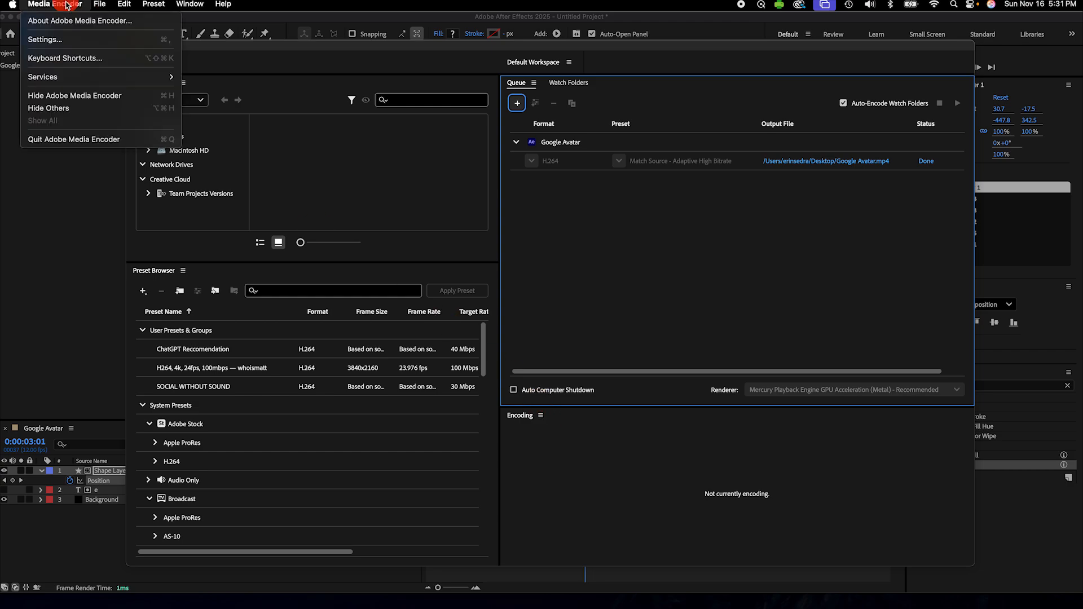
pyautogui.click(109, 140)
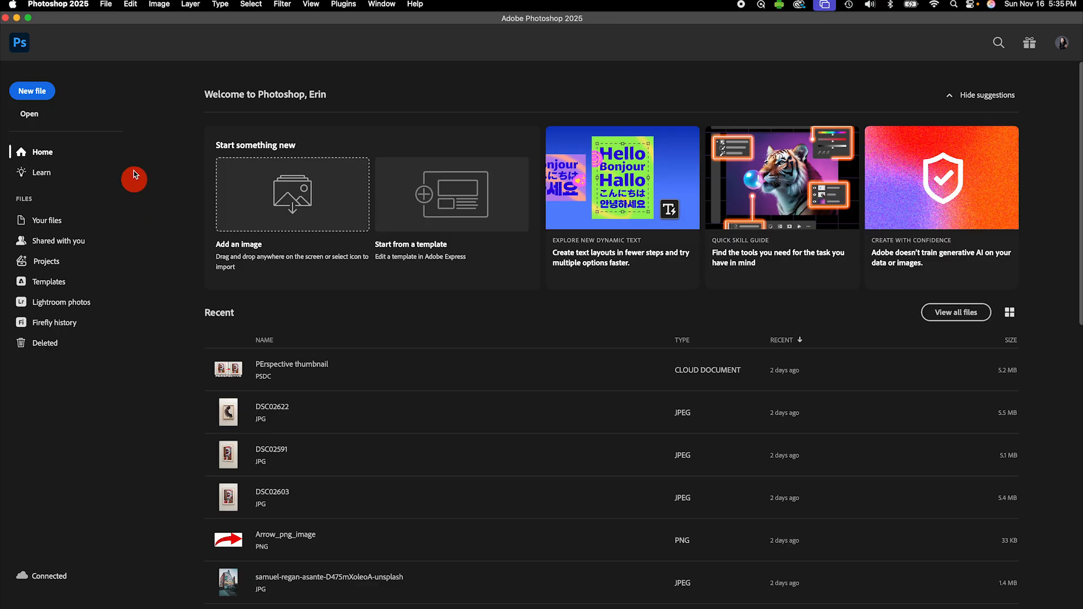
# Import Google Avatar.mp4 from the Desktop as video frames to layers, from beginning to end, with Make Frame Animation enabled
pyautogui.click(105, 4)
pyautogui.moveTo(248, 279)
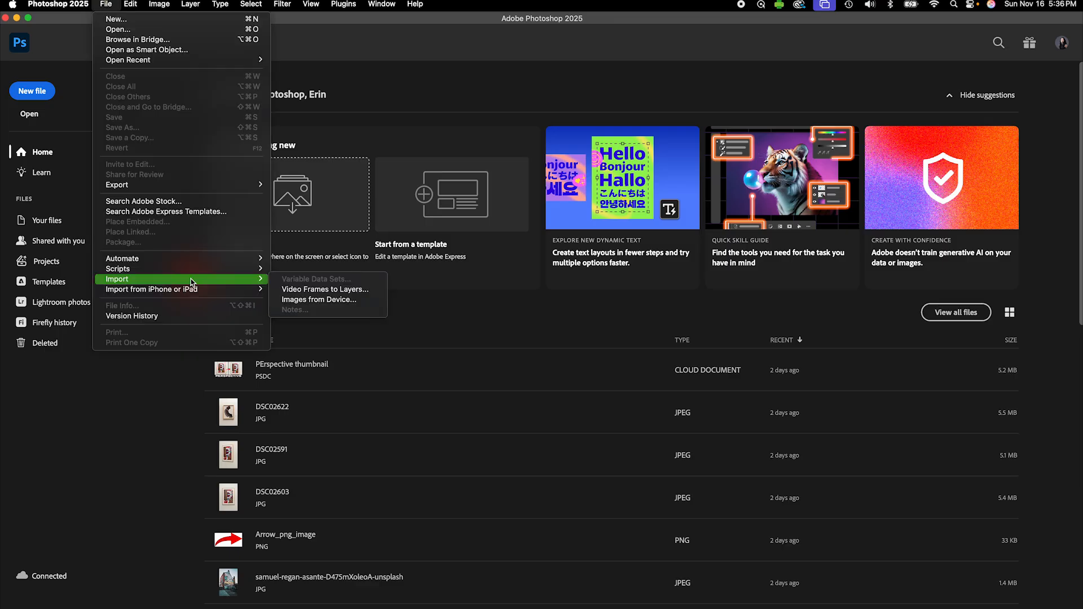
pyautogui.click(308, 292)
pyautogui.click(458, 254)
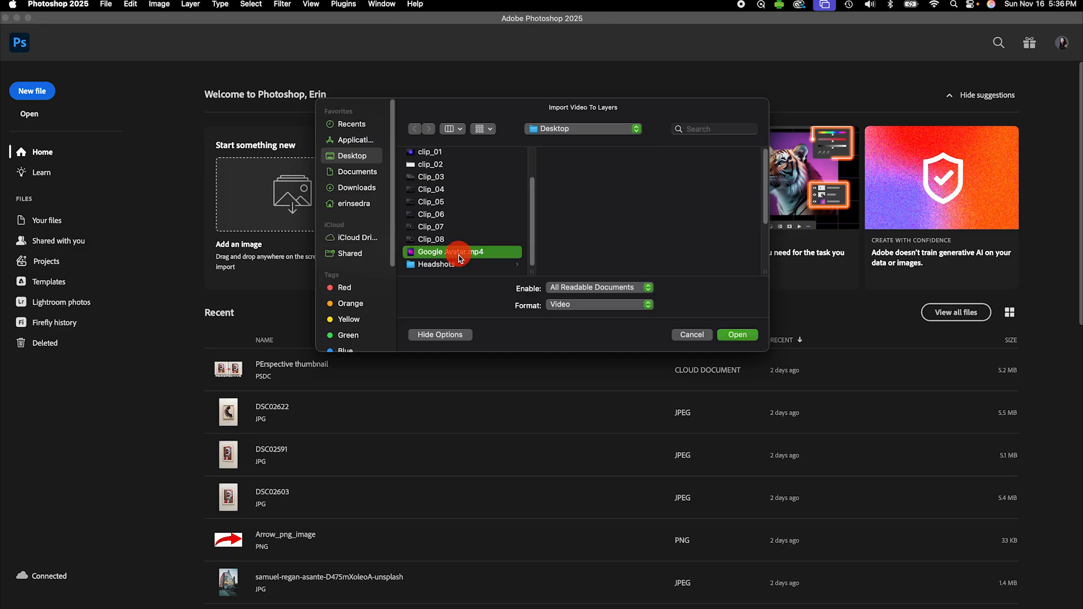
pyautogui.click(736, 334)
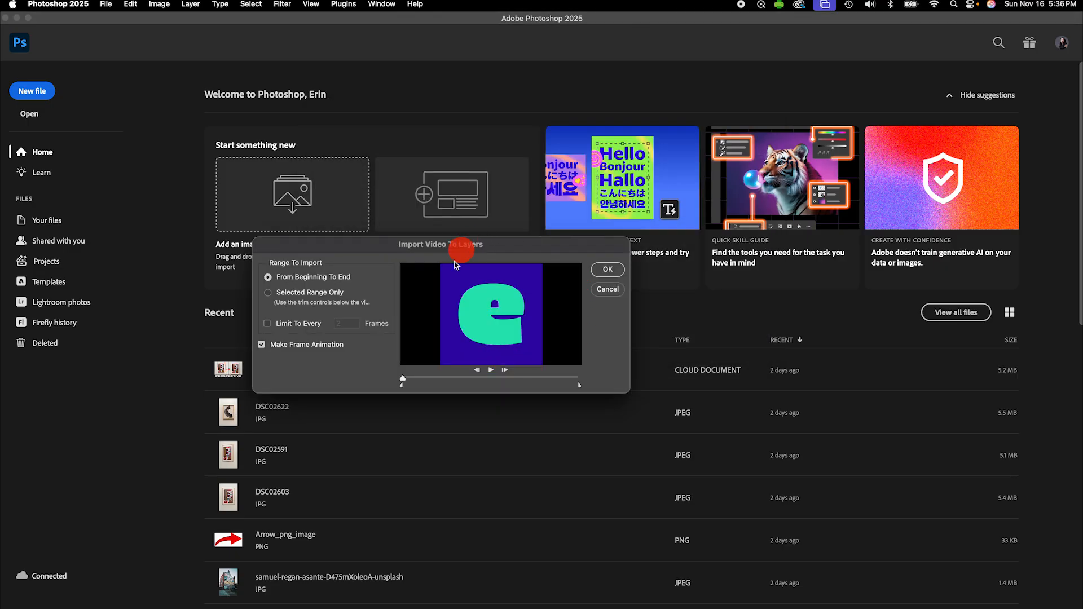
pyautogui.click(610, 270)
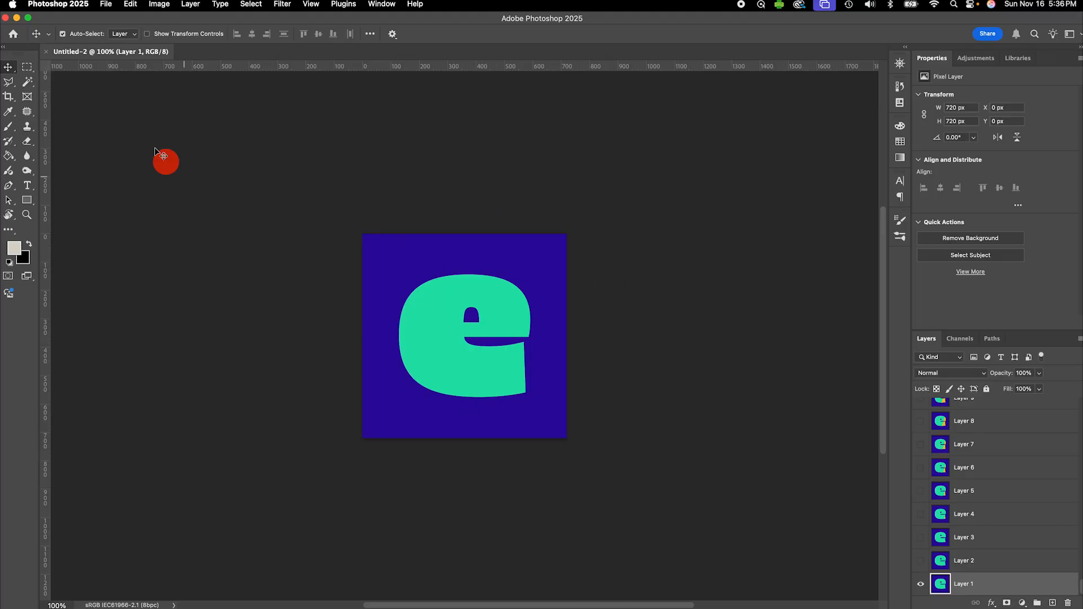
# Export the animation with Save for Web as a GIF 32 No Dither file looping forever, saved to the Desktop as GoogleAvatar.gif
pyautogui.click(105, 4)
pyautogui.moveTo(182, 188)
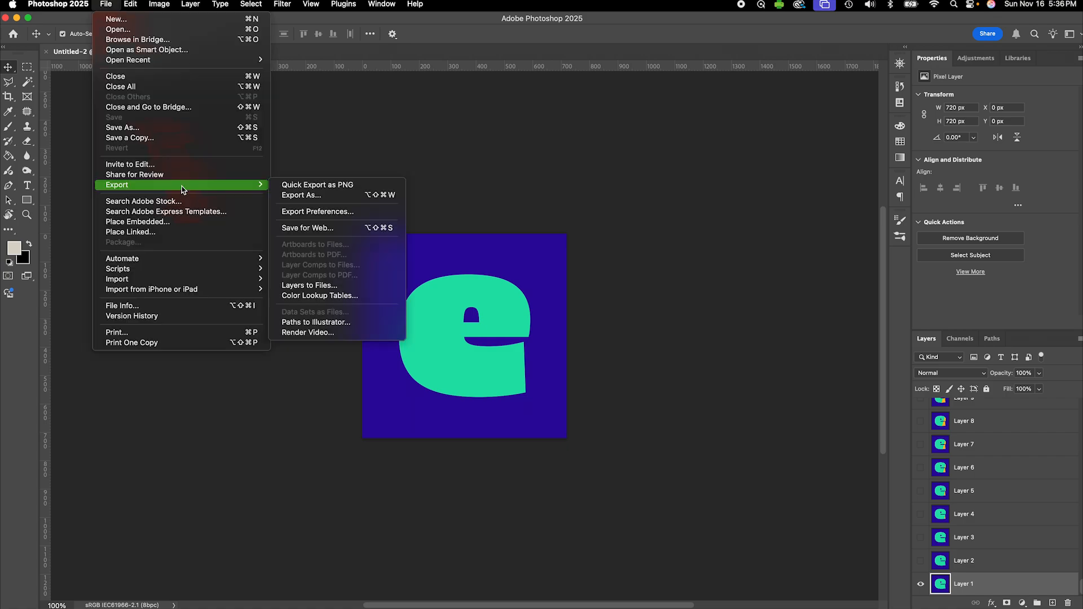
pyautogui.click(332, 228)
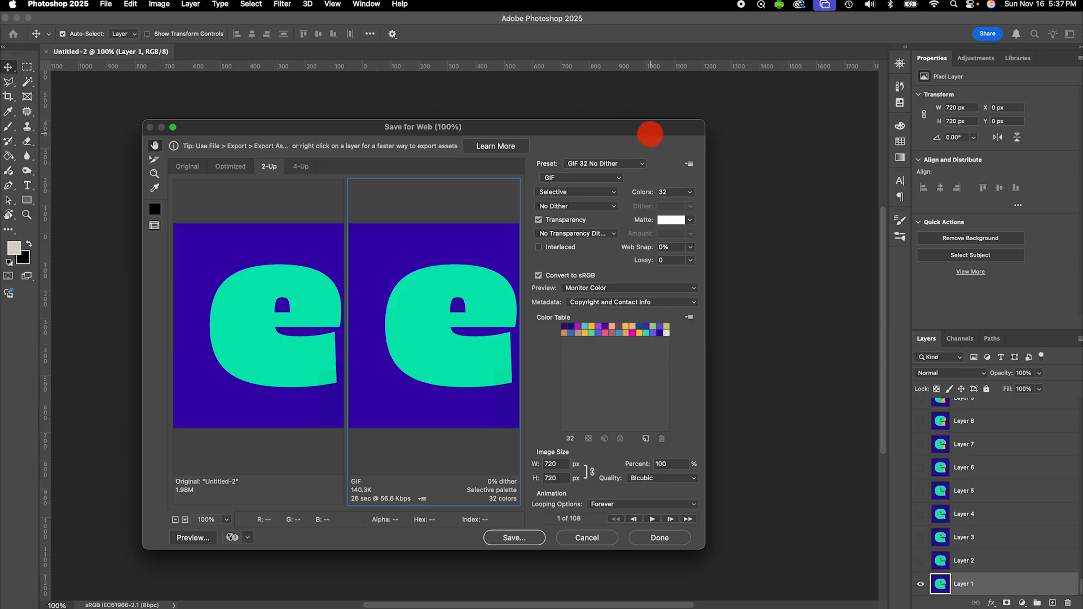
pyautogui.click(529, 539)
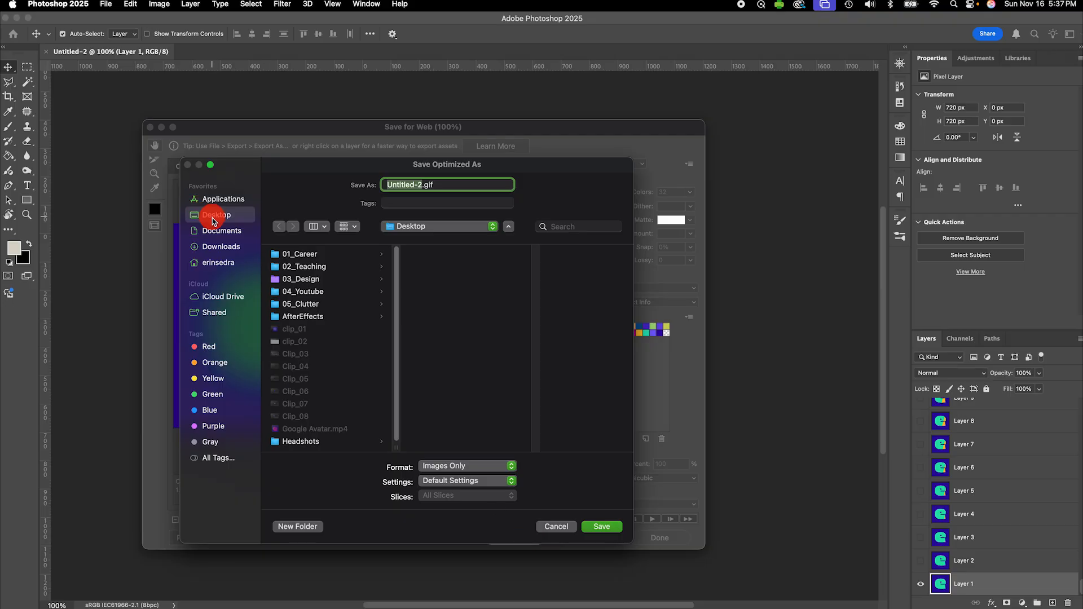
pyautogui.write('ogleAvatar')
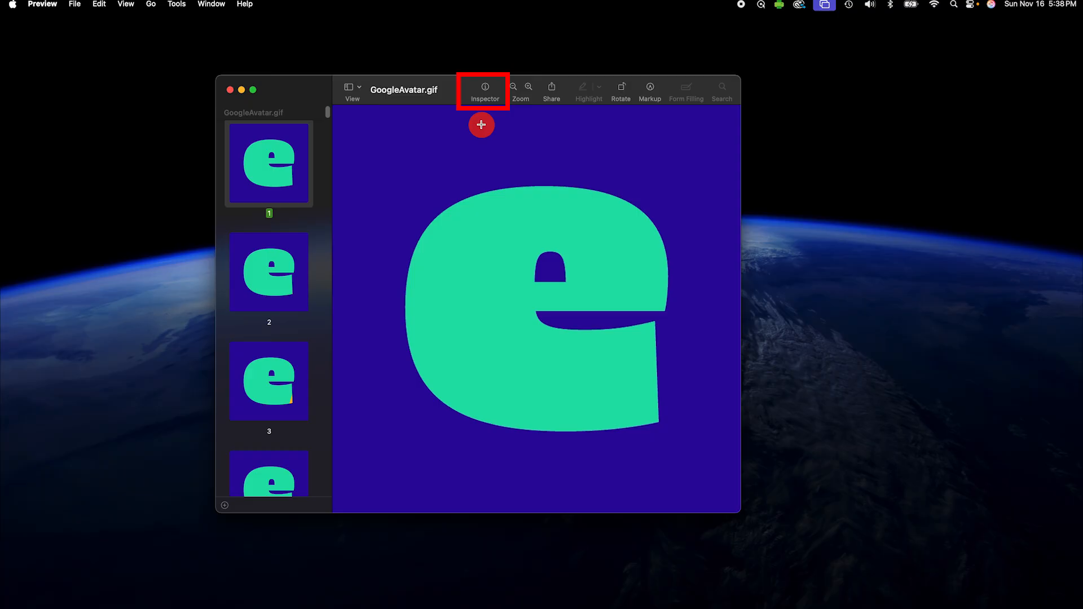
# Check the file size of GoogleAvatar.gif in Preview's general info
pyautogui.click(482, 92)
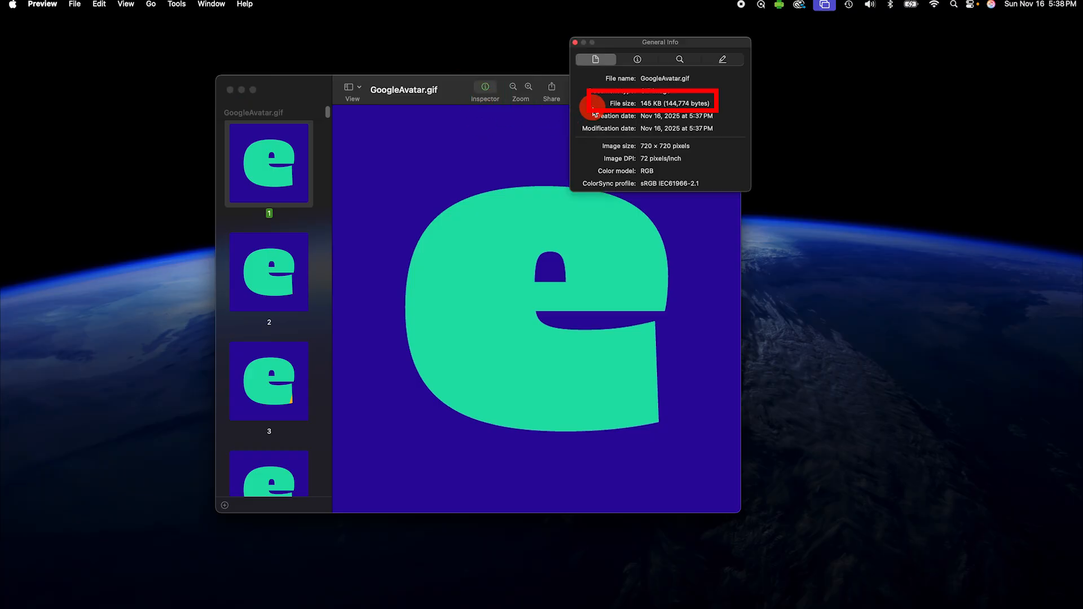